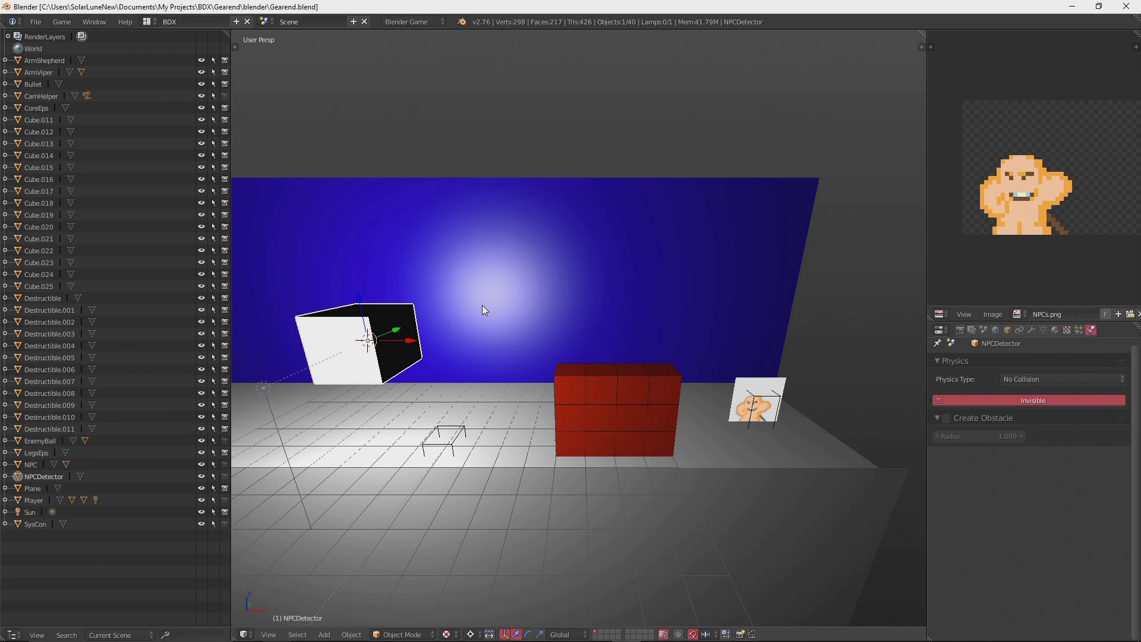
# Step: Delete the NPCDetector object from the scene
pyautogui.scroll(-3, 483, 304)
pyautogui.moveTo(499, 316); pyautogui.dragTo(531, 320)
pyautogui.scroll(-2, 477, 326)
pyautogui.scroll(4, 530, 332)
pyautogui.press('x')
pyautogui.click(530, 340)
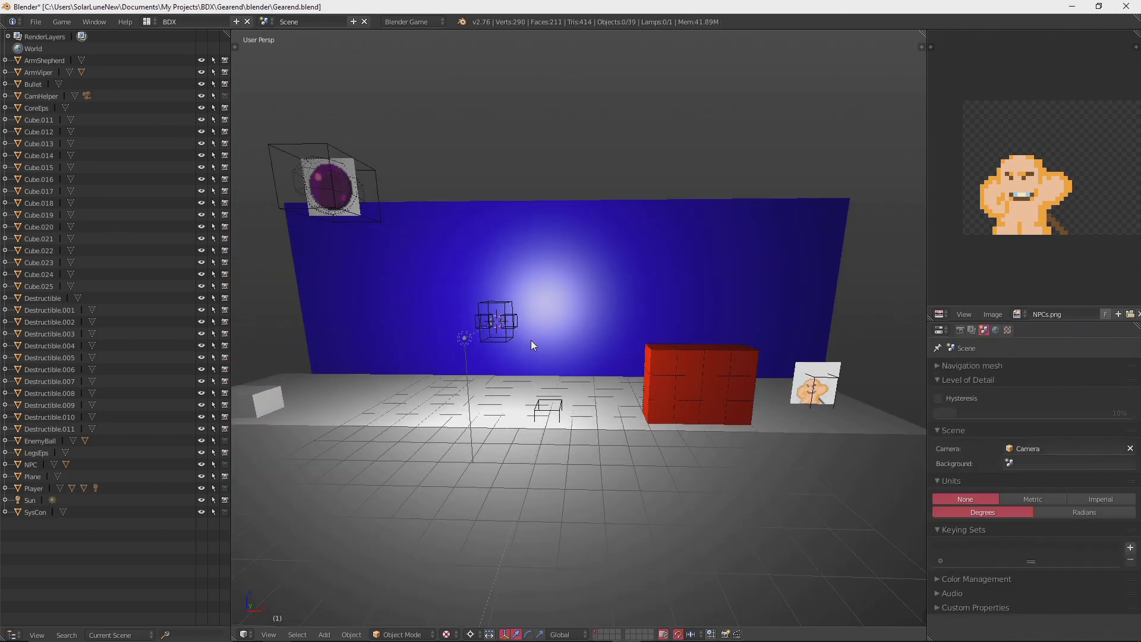
# Step: Switch to IntelliJ IDEA and look through the Player.java, SysCon.java and MsgWin.java source files
pyautogui.hotkey('alt', 'Tab')
pyautogui.hotkey('alt', 'Tab')
pyautogui.hotkey('alt', 'Tab')
pyautogui.hotkey('alt', 'Tab')
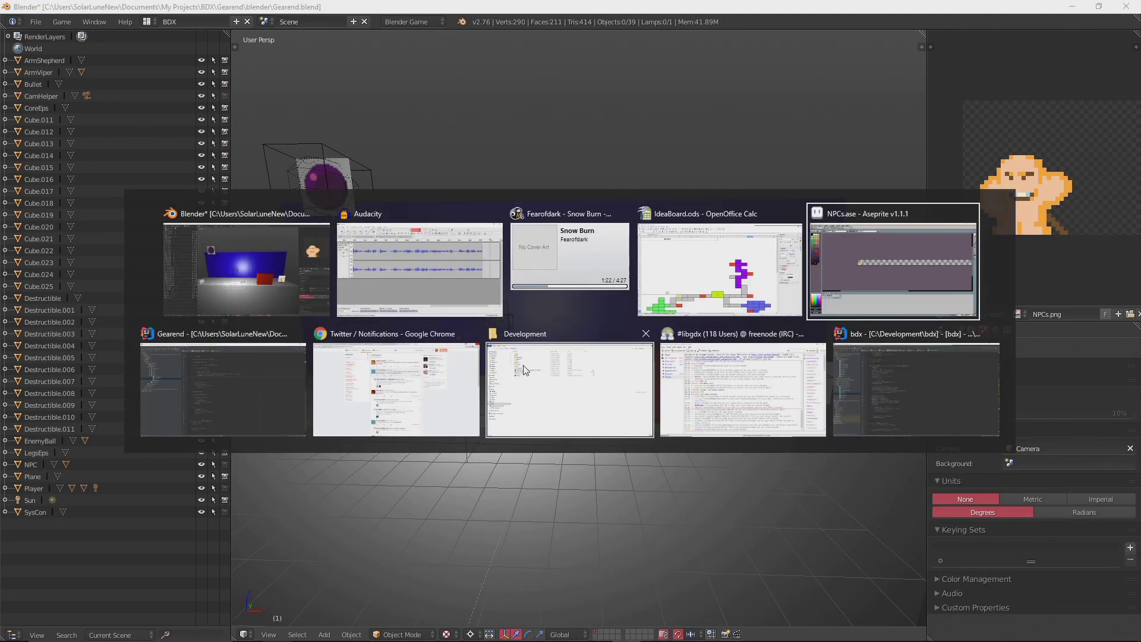
pyautogui.hotkey('alt', 'Tab')
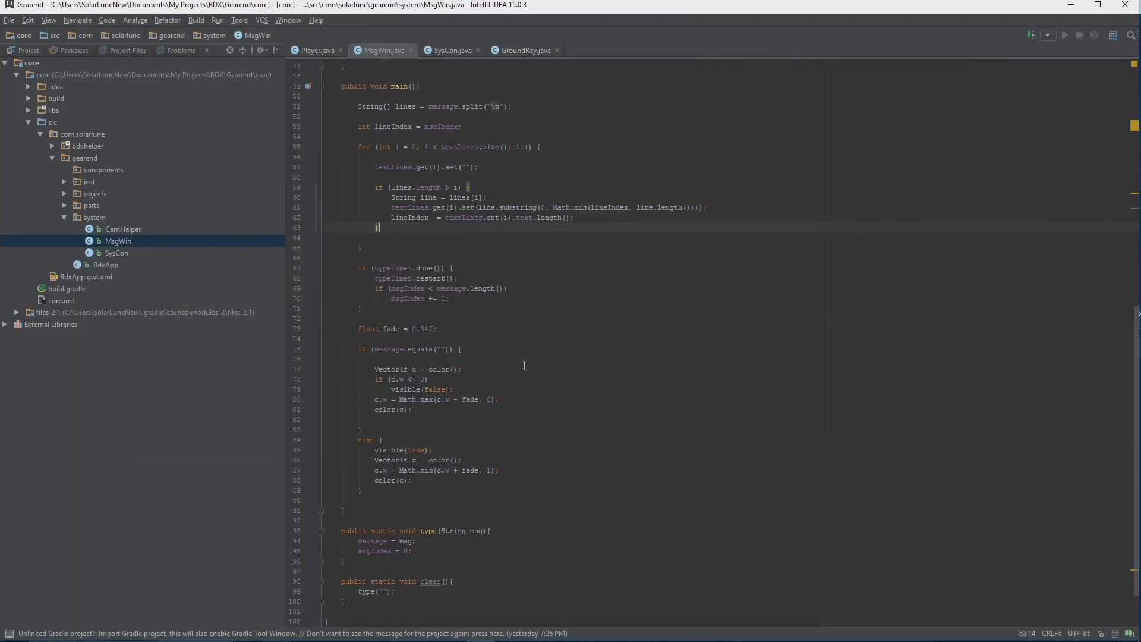
pyautogui.click(326, 50)
pyautogui.click(437, 50)
pyautogui.click(384, 48)
pyautogui.click(450, 50)
# Step: Switch back to Blender, run the Gearend game and maximize its window
pyautogui.hotkey('alt', 'Tab')
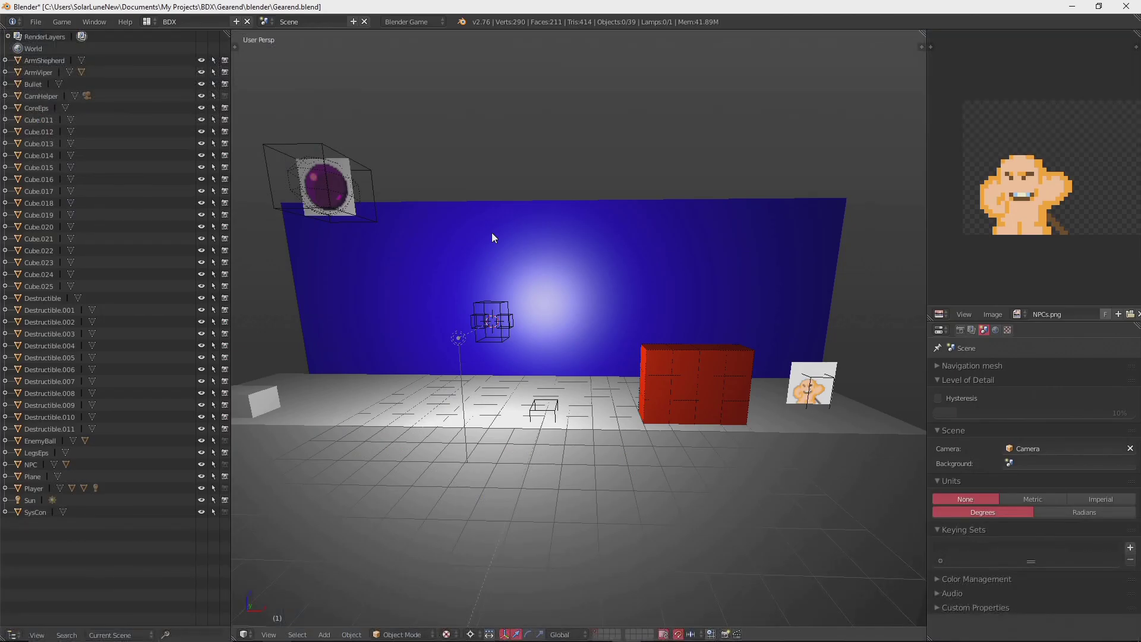
pyautogui.press('p')
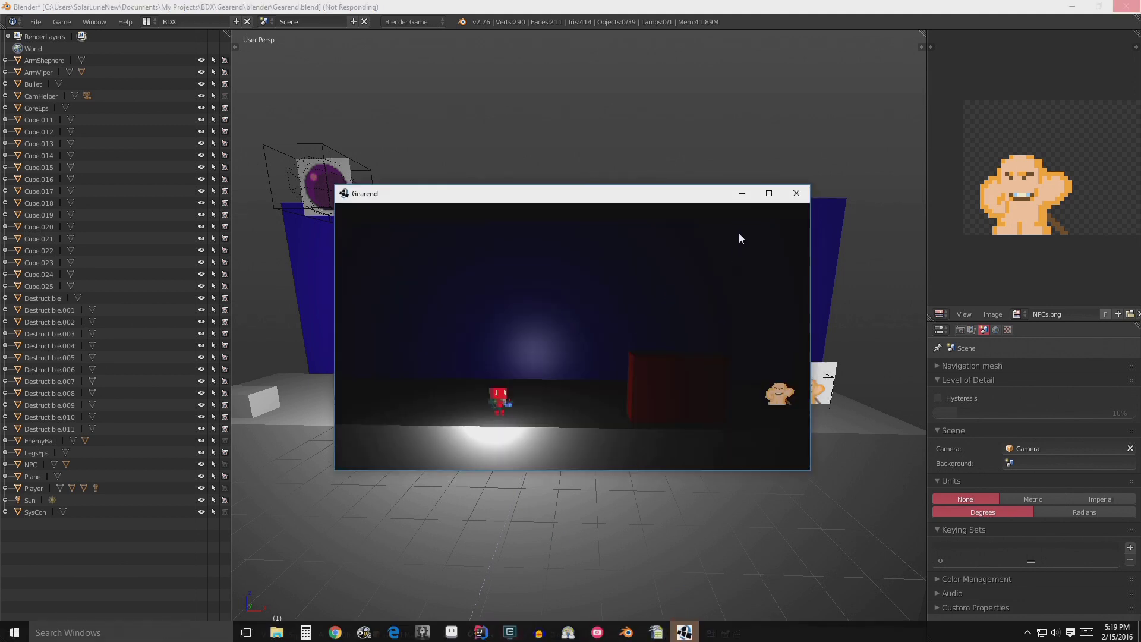
pyautogui.click(766, 191)
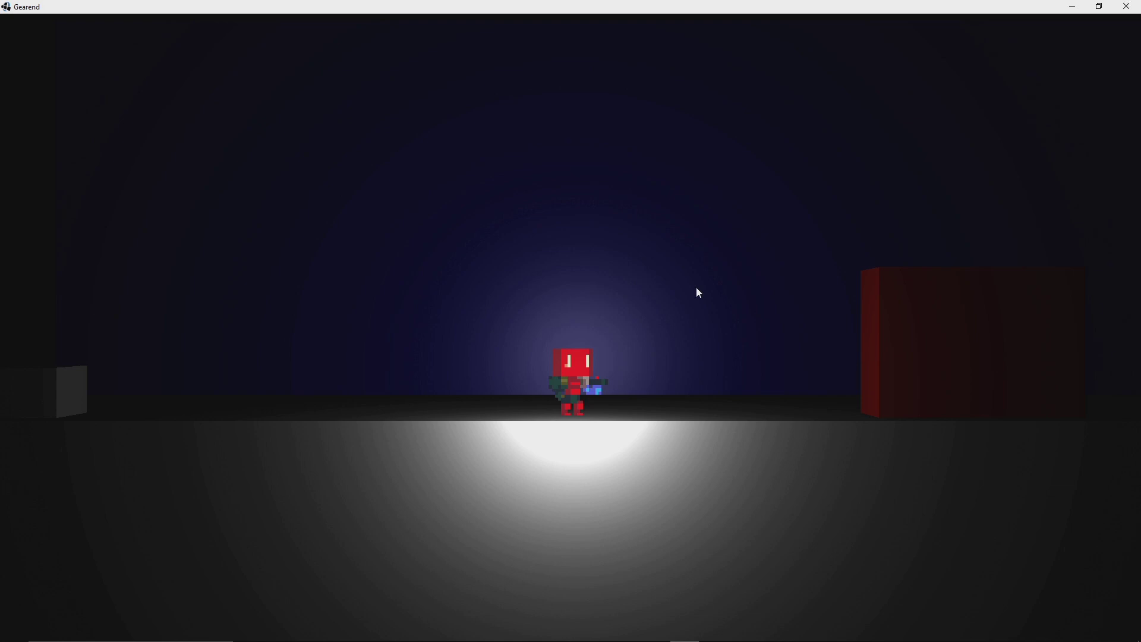
pyautogui.press('a')
pyautogui.press('d')
pyautogui.press('space')
pyautogui.press('a')
pyautogui.press('d')
pyautogui.press('a')
pyautogui.press('d')
pyautogui.press('a')
pyautogui.press('space')
pyautogui.click(696, 286)
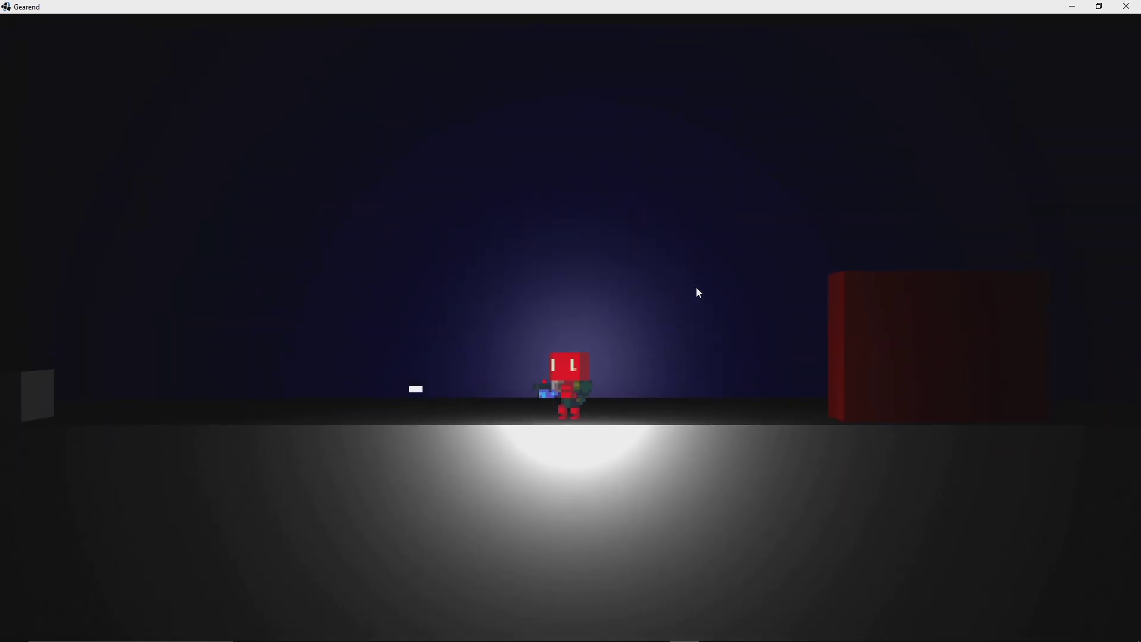
pyautogui.press('a')
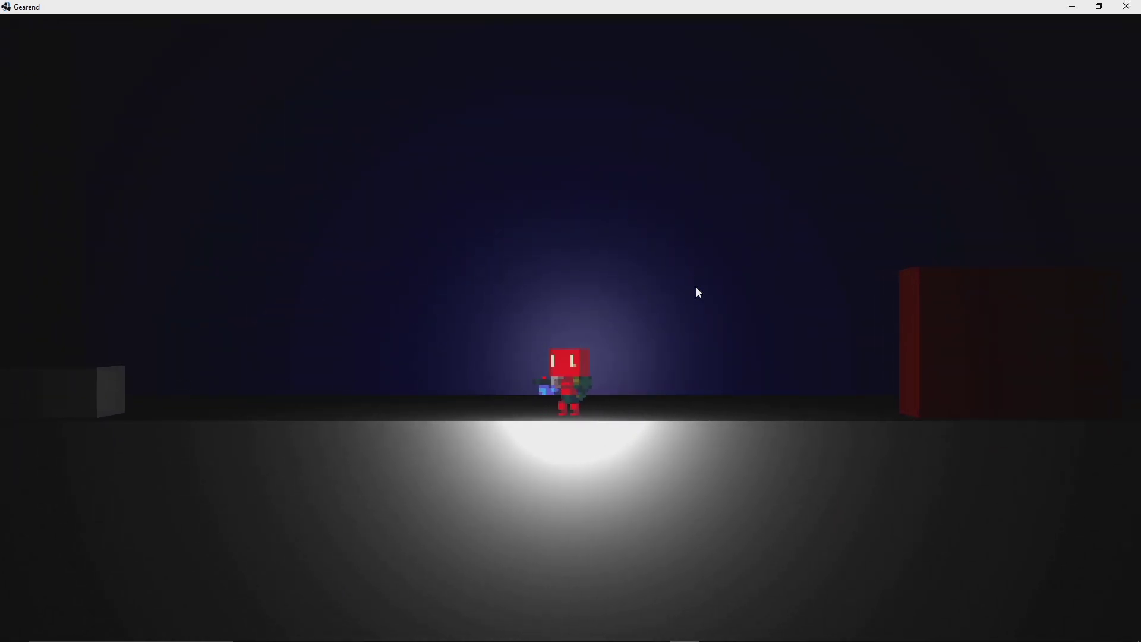
pyautogui.press('space')
pyautogui.press('d')
pyautogui.click(696, 287)
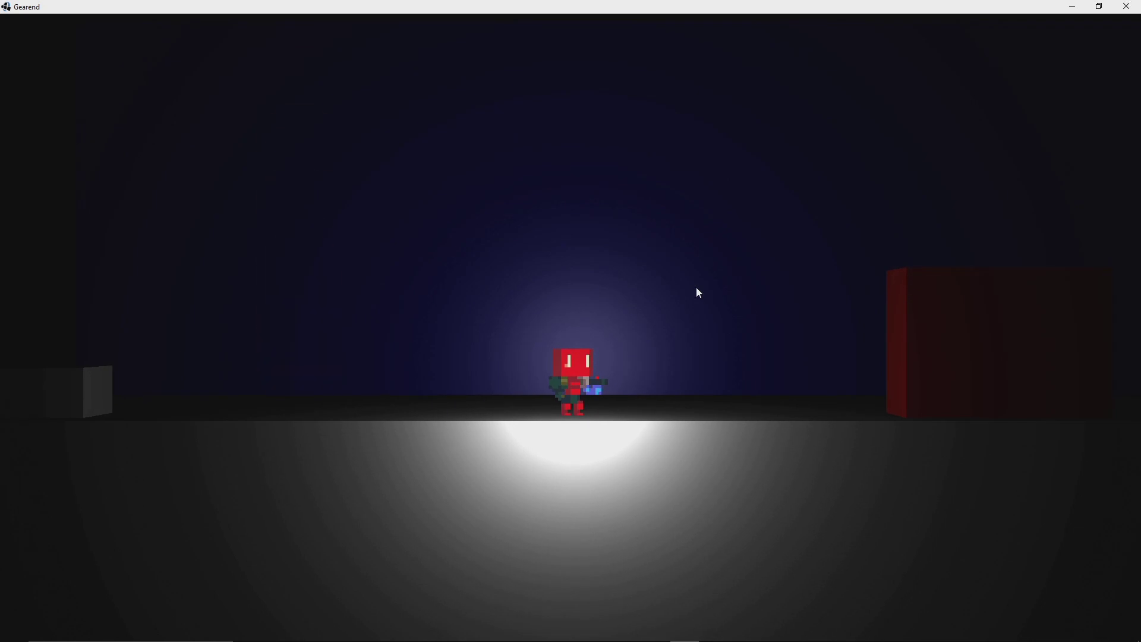
pyautogui.press('space')
pyautogui.press('a')
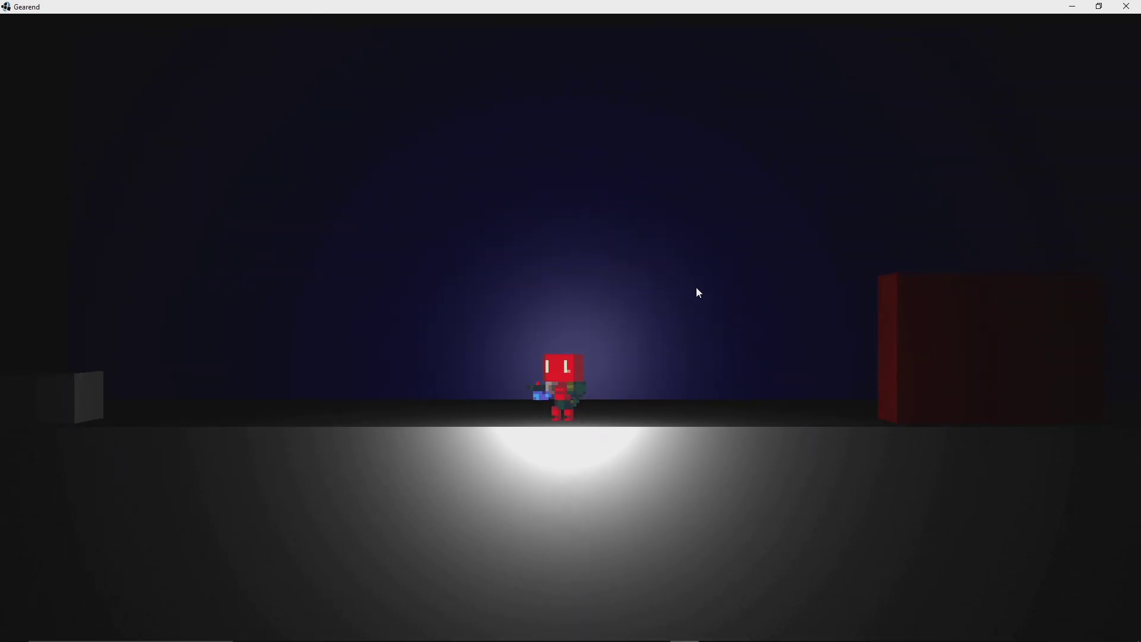
pyautogui.press('space')
pyautogui.press('a')
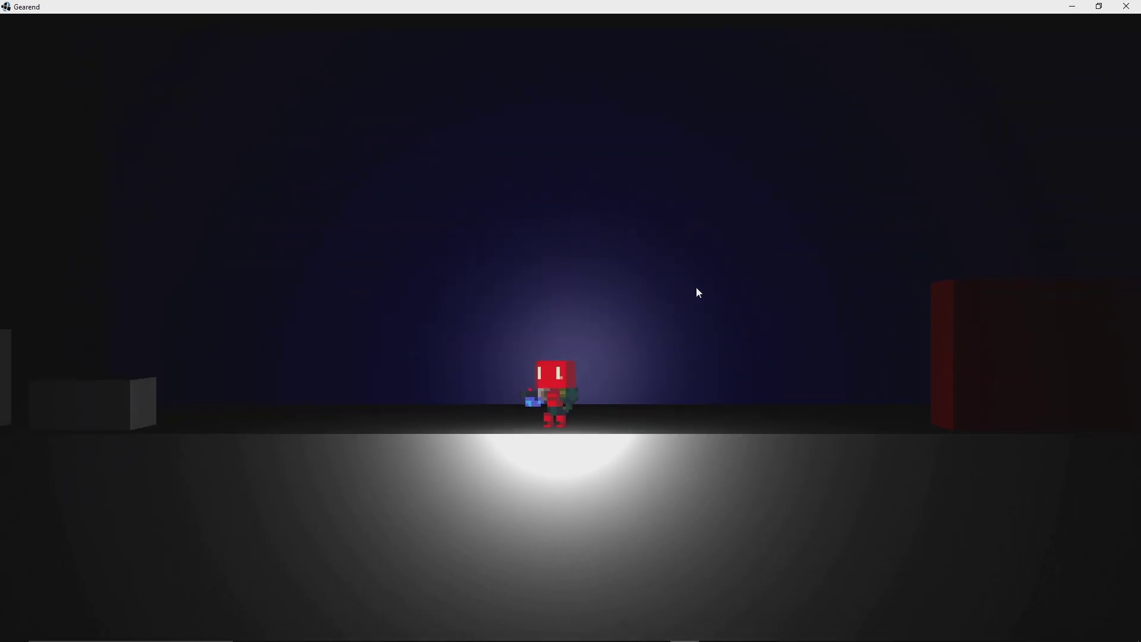
pyautogui.press('d')
pyautogui.press('a')
pyautogui.press('d')
pyautogui.press('j')
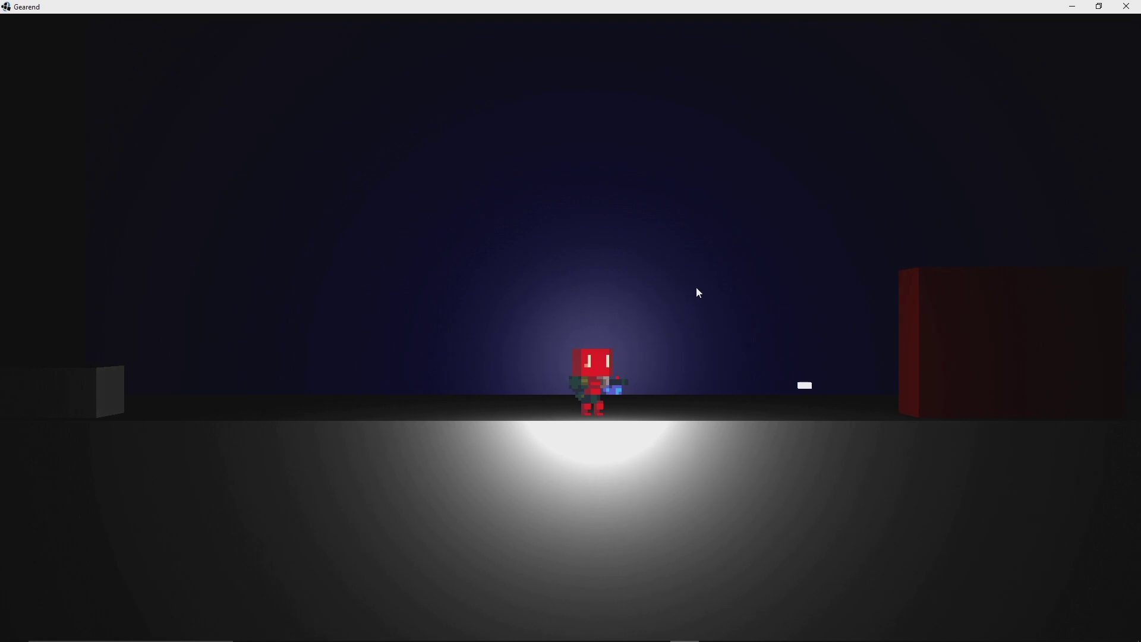
pyautogui.press('space')
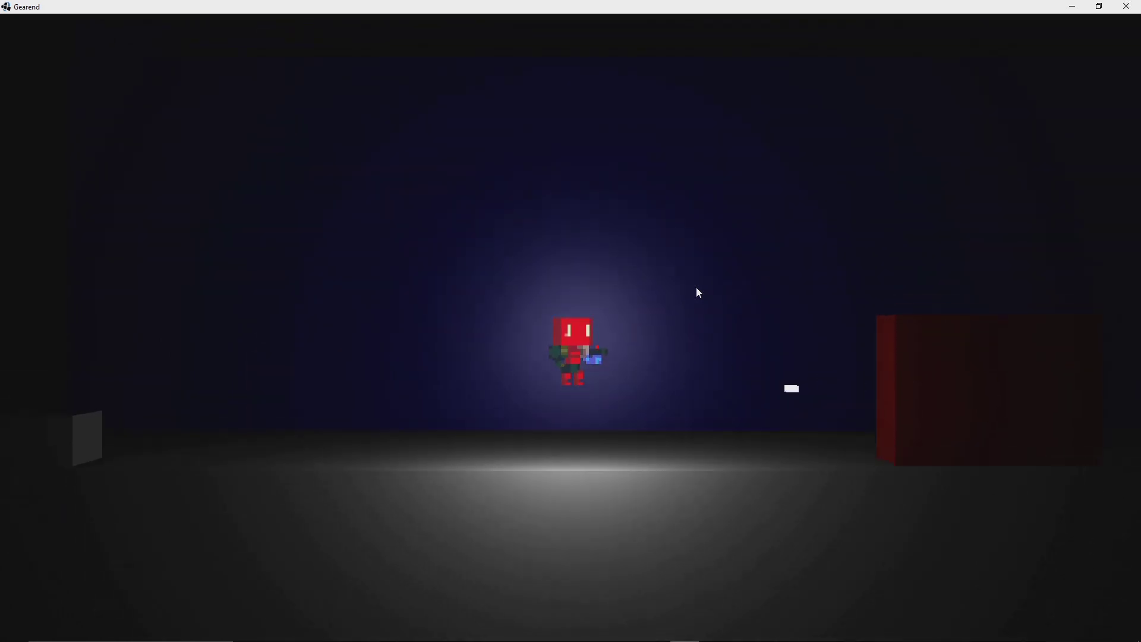
pyautogui.press('a')
pyautogui.press('d')
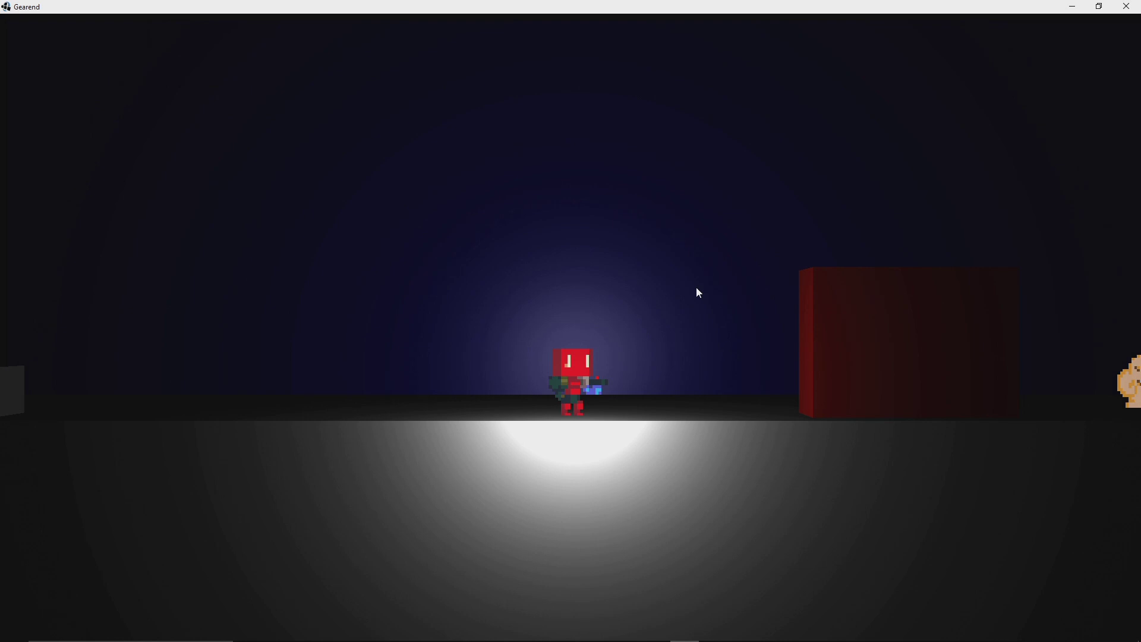
pyautogui.press('a')
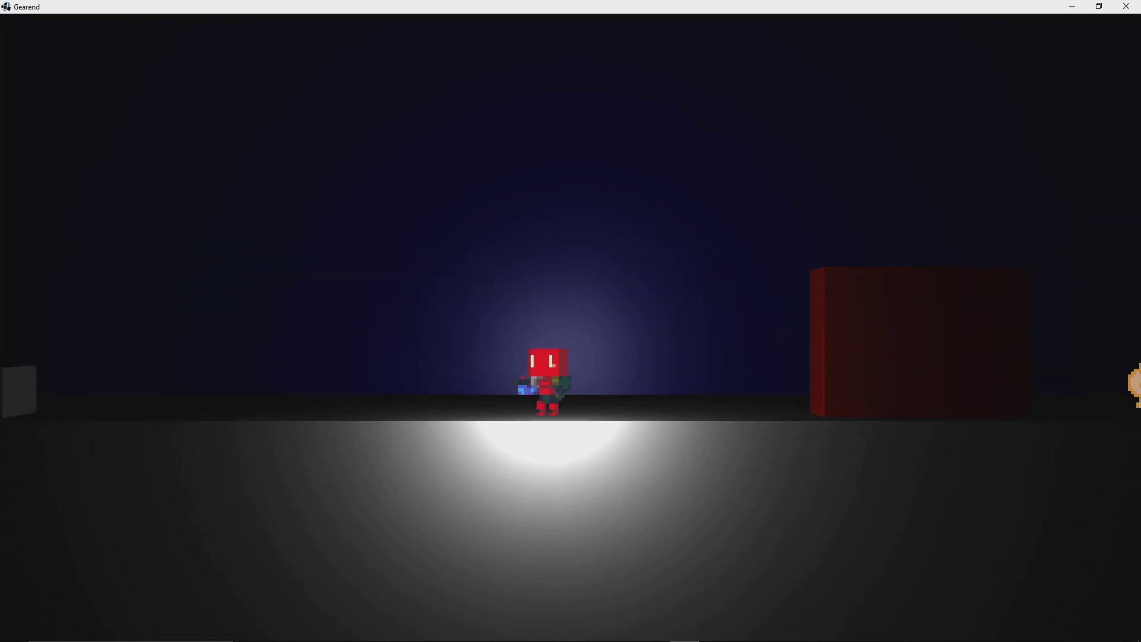
pyautogui.press('space')
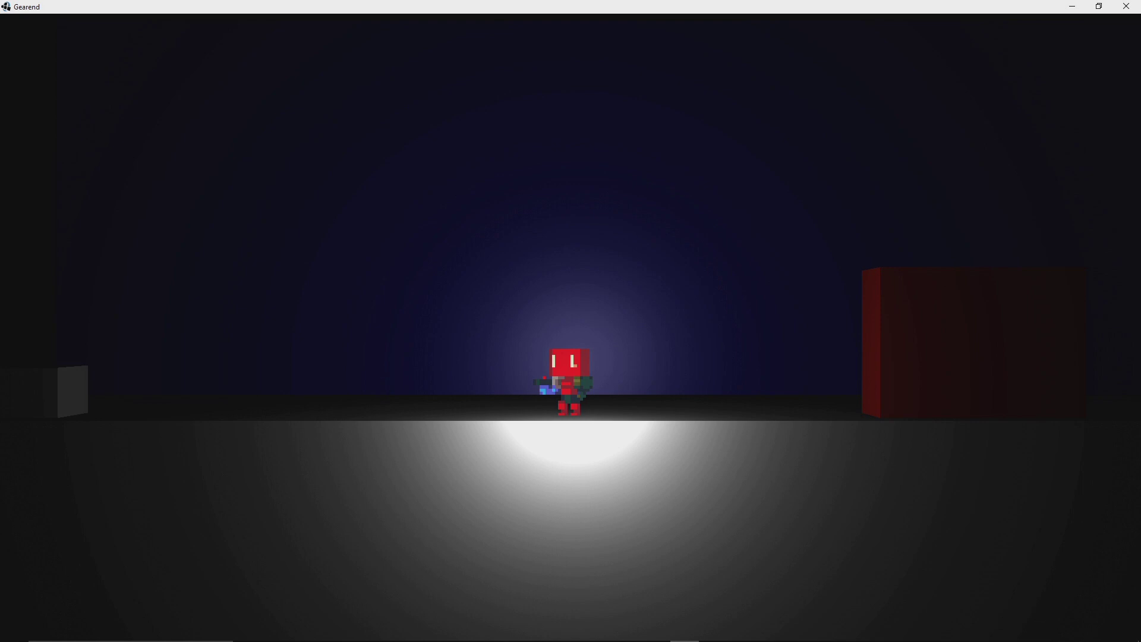
pyautogui.press('d')
pyautogui.press('a')
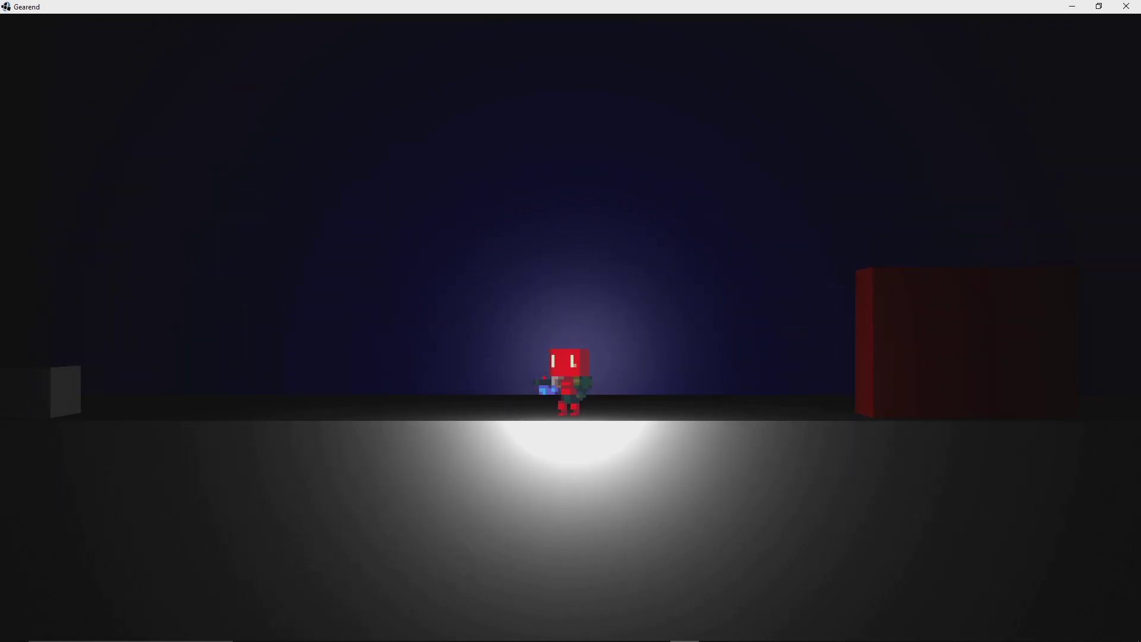
pyautogui.press('space')
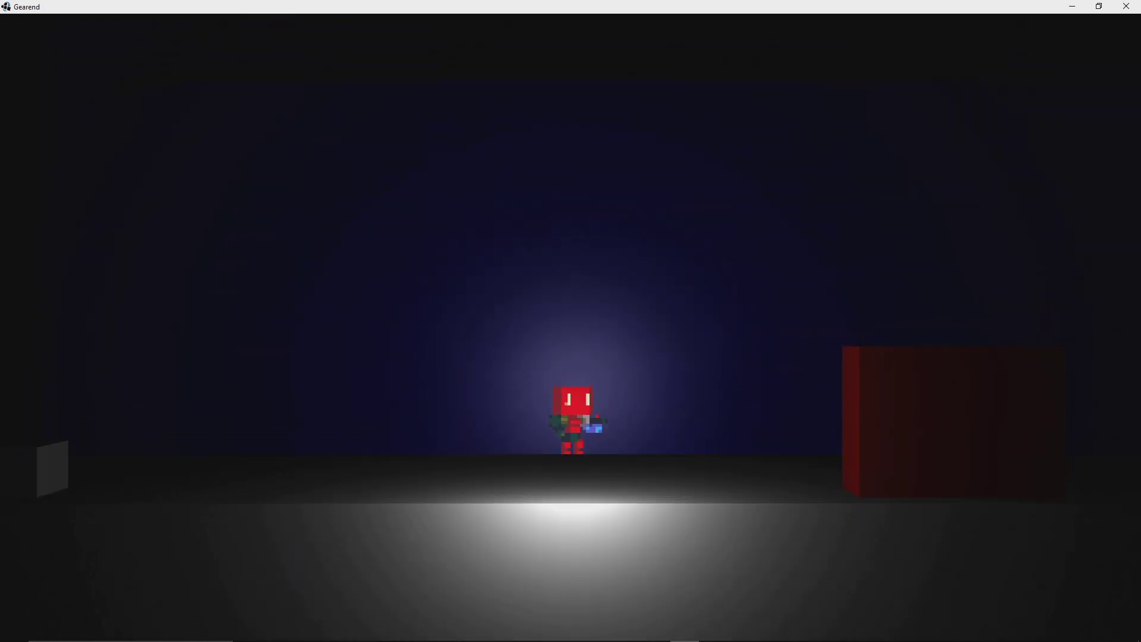
pyautogui.press('space')
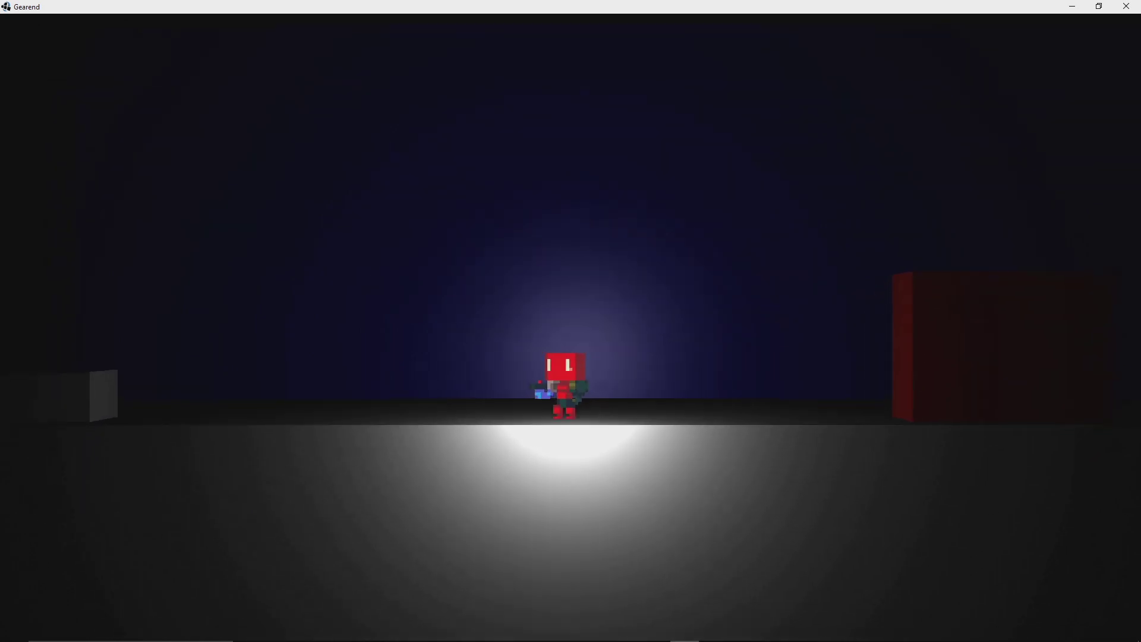
pyautogui.press('space')
pyautogui.press('d')
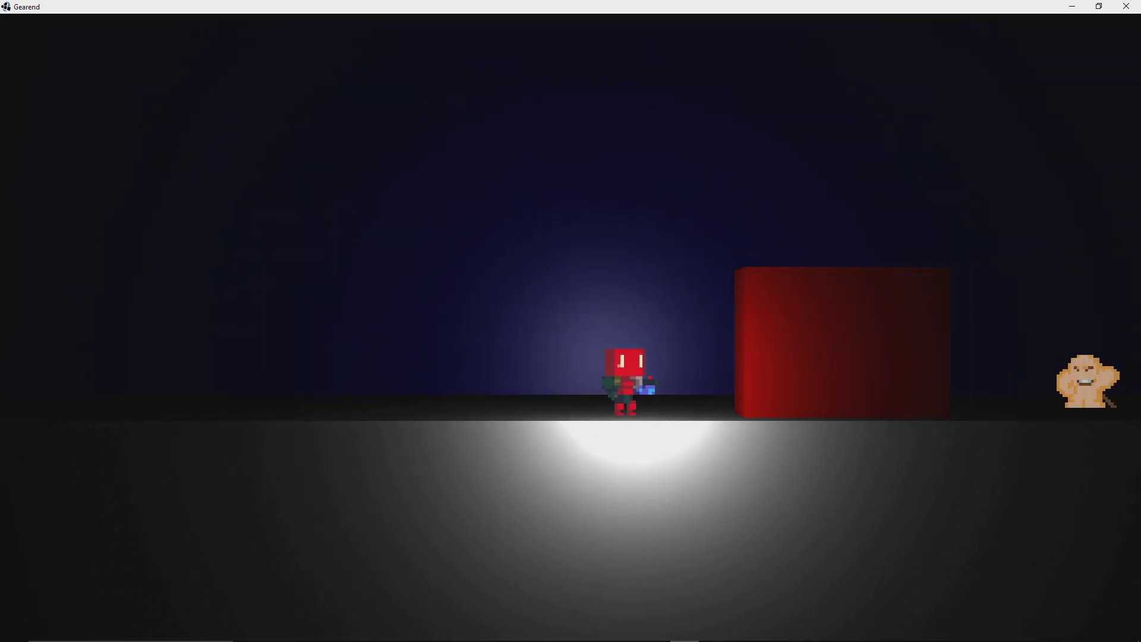
pyautogui.press('a')
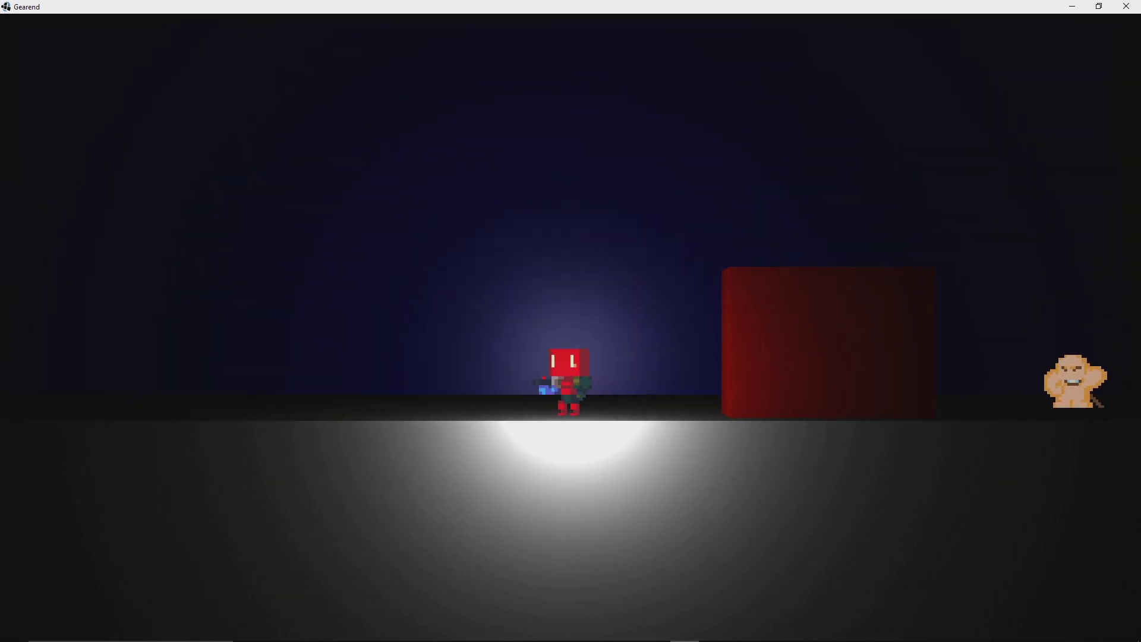
pyautogui.press('d')
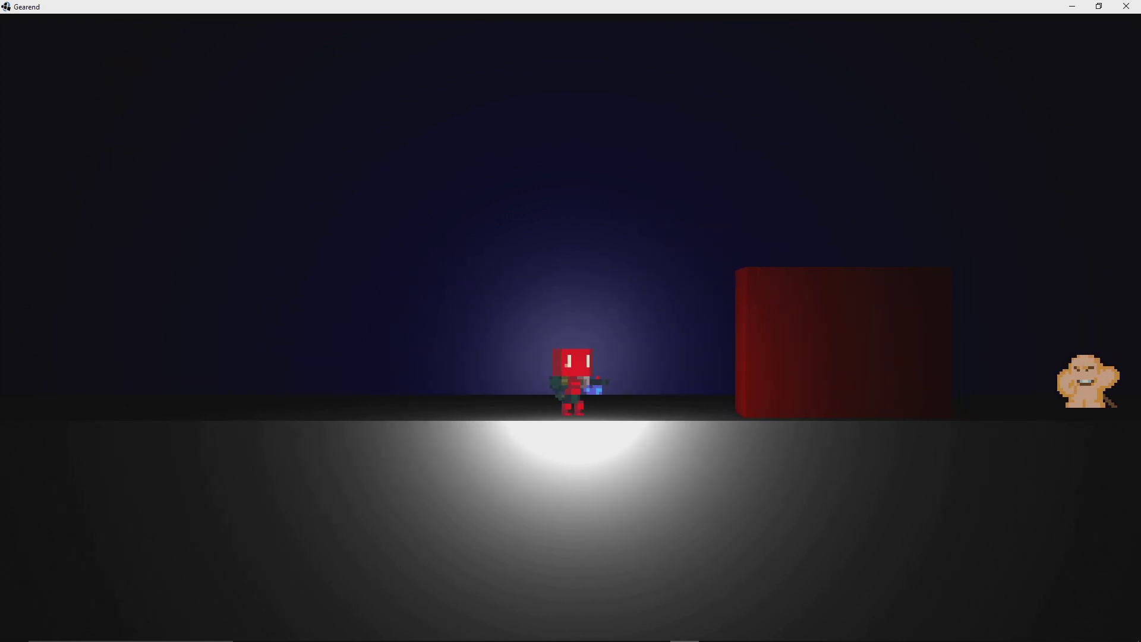
pyautogui.press('a')
pyautogui.press('d')
pyautogui.press('space')
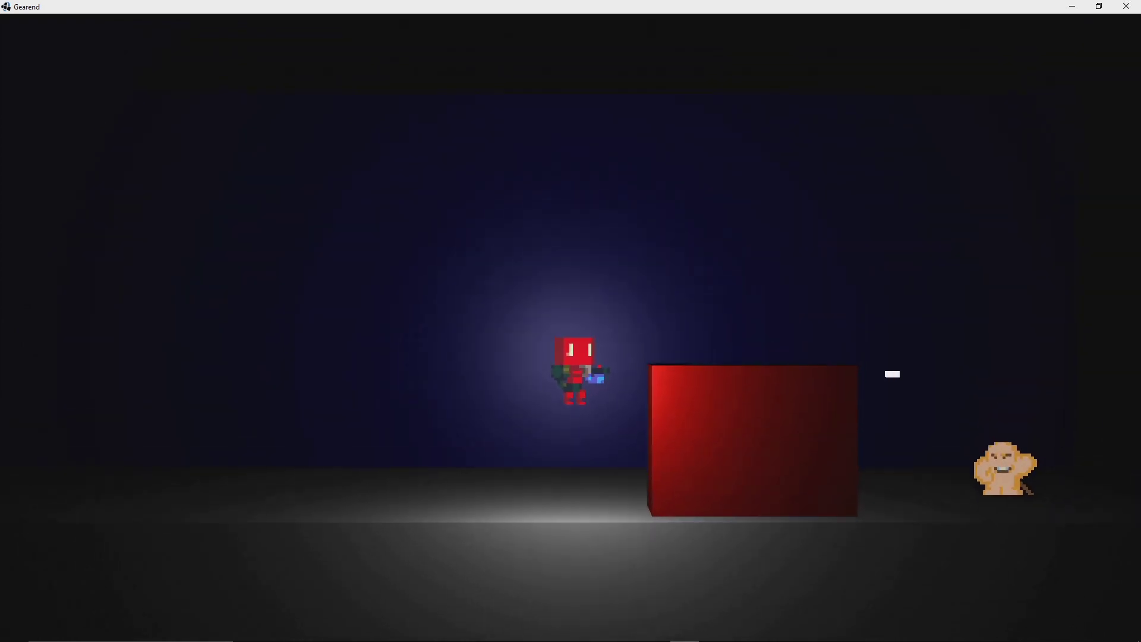
pyautogui.press('space')
pyautogui.press('d')
pyautogui.press('space')
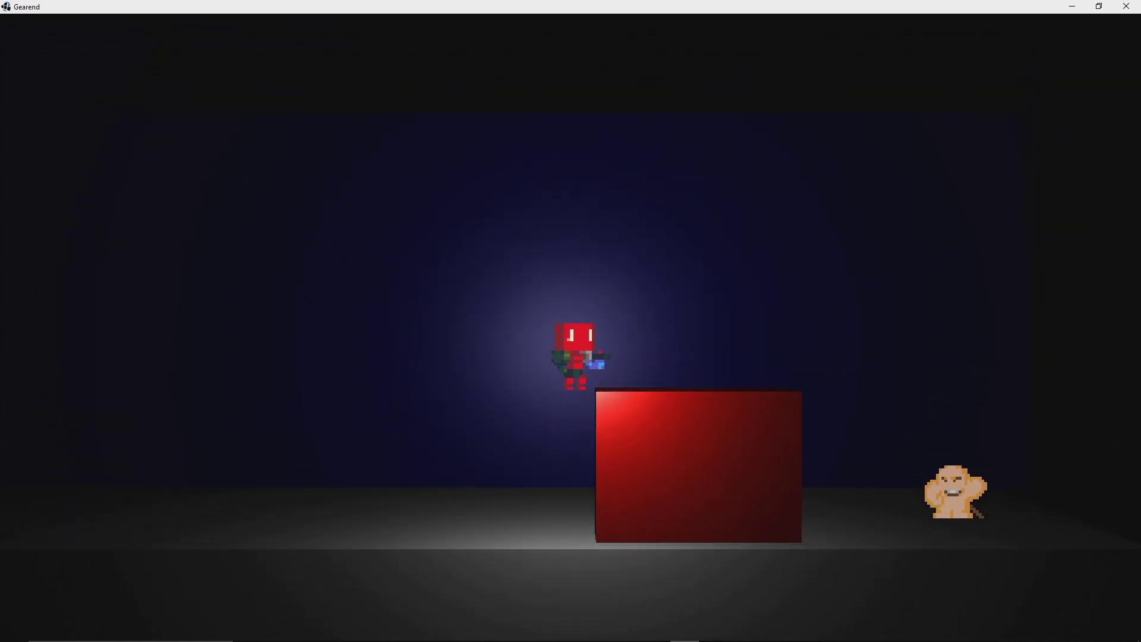
pyautogui.press('a')
pyautogui.press('d')
pyautogui.press('space')
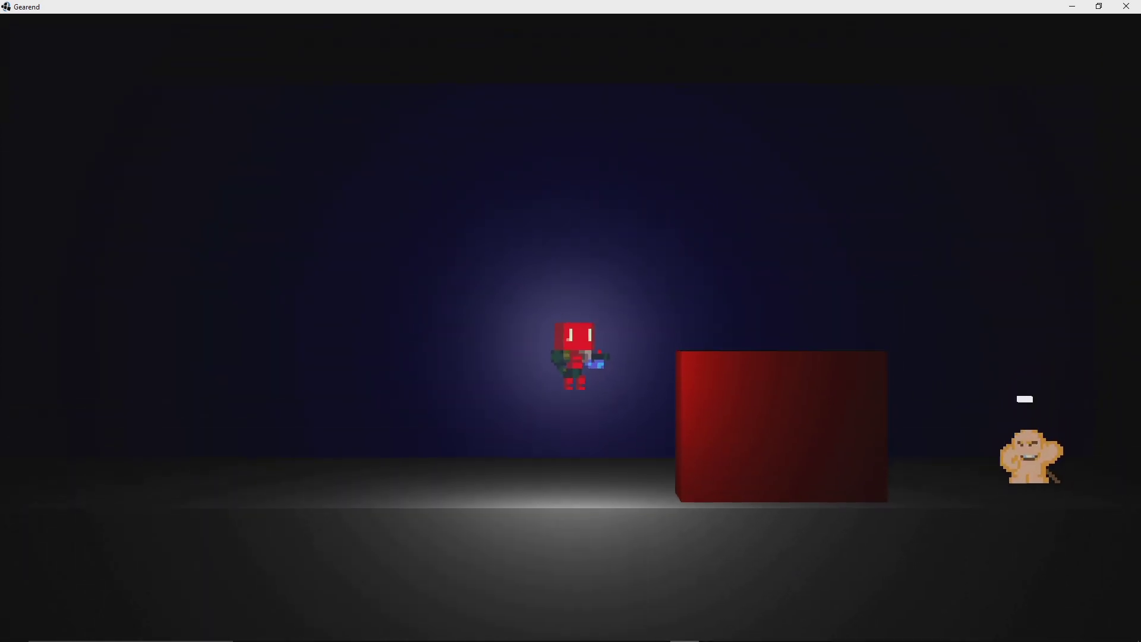
pyautogui.press('space')
pyautogui.press('a')
pyautogui.press('j')
pyautogui.press('j')
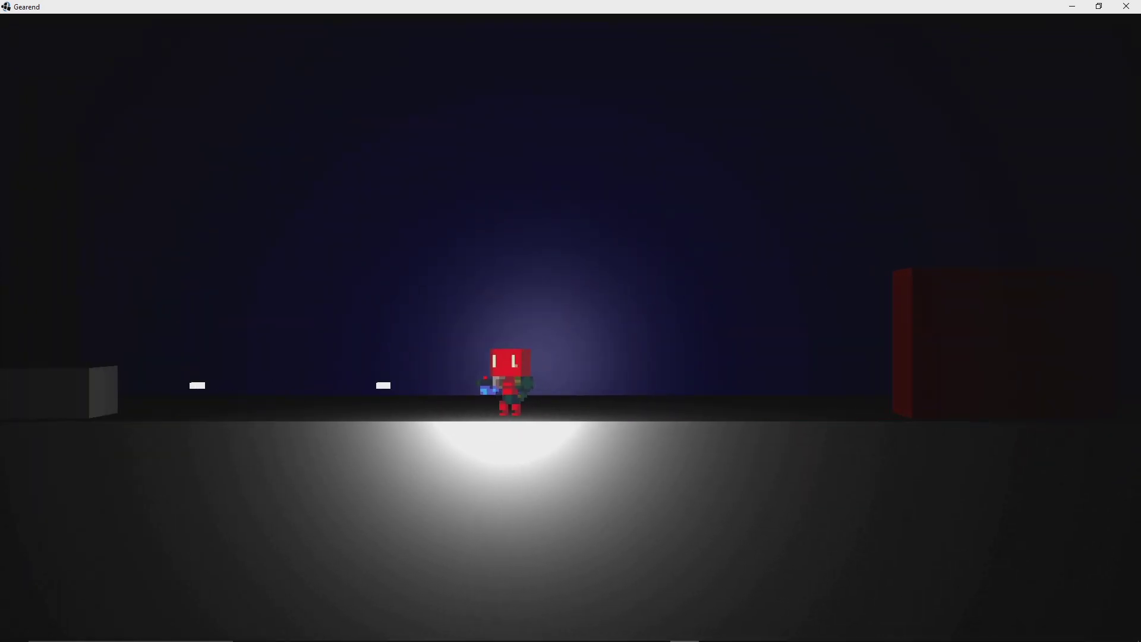
pyautogui.press('d')
pyautogui.press('j')
pyautogui.press('space')
pyautogui.press('j')
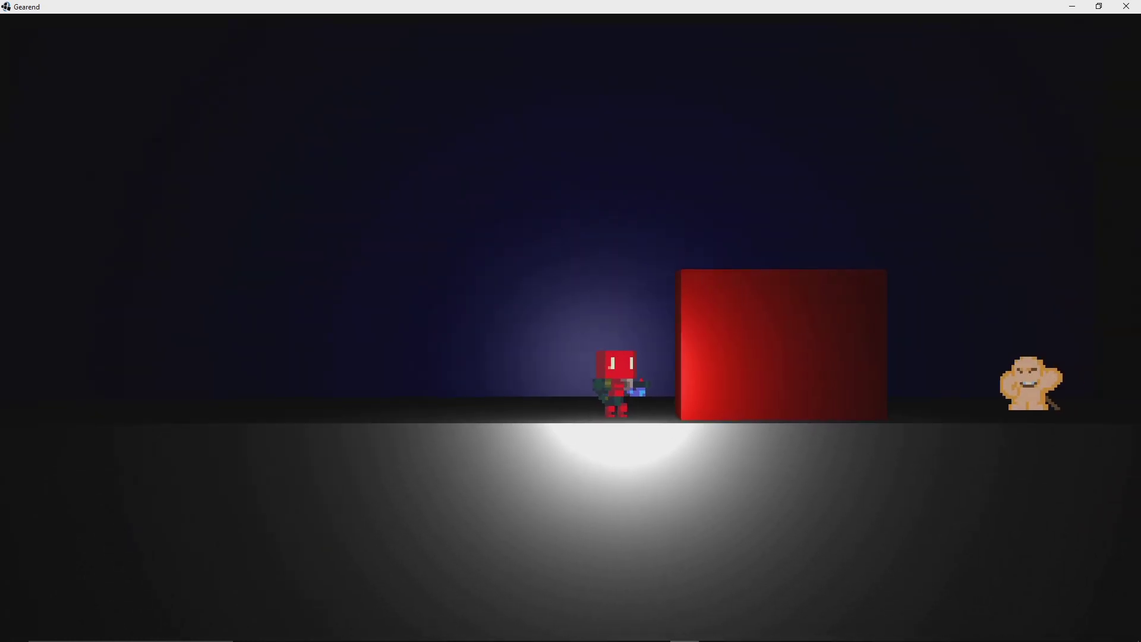
pyautogui.press('j')
pyautogui.press('d')
pyautogui.press('space')
pyautogui.press('j')
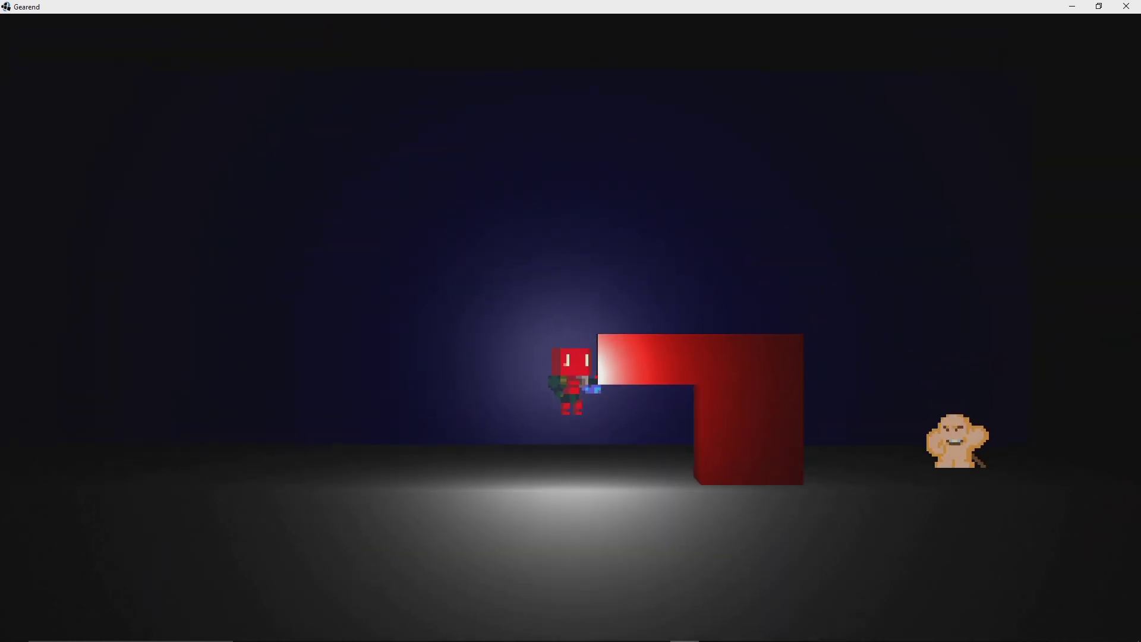
pyautogui.press('j')
pyautogui.press('j')
pyautogui.press('a')
pyautogui.press('space')
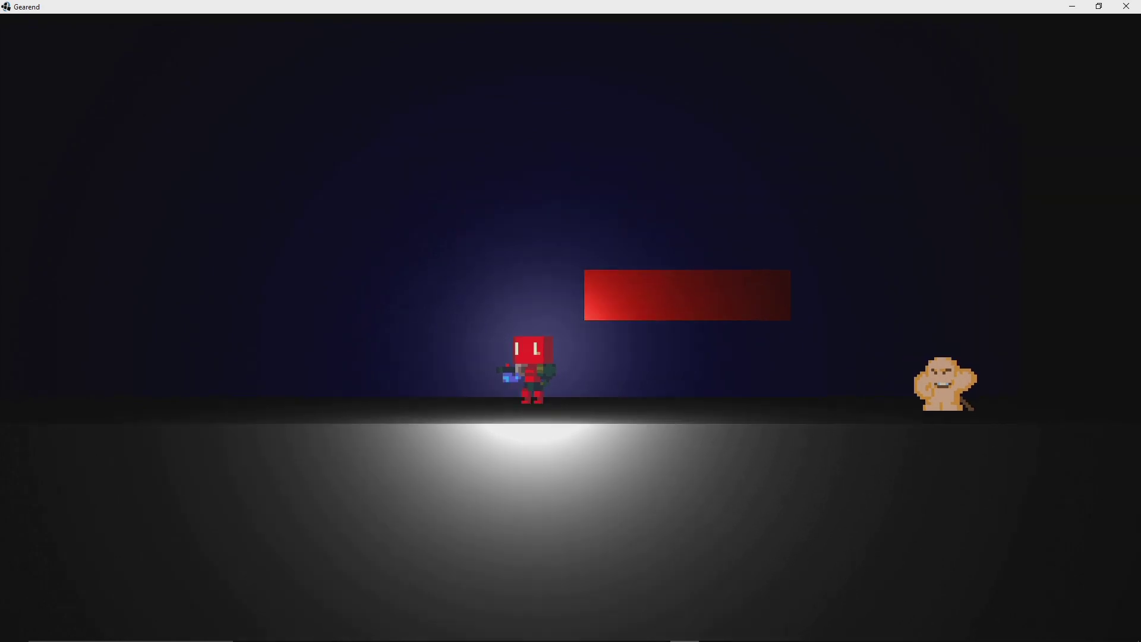
pyautogui.press('d')
pyautogui.press('a')
pyautogui.press('d')
pyautogui.press('space')
pyautogui.press('j')
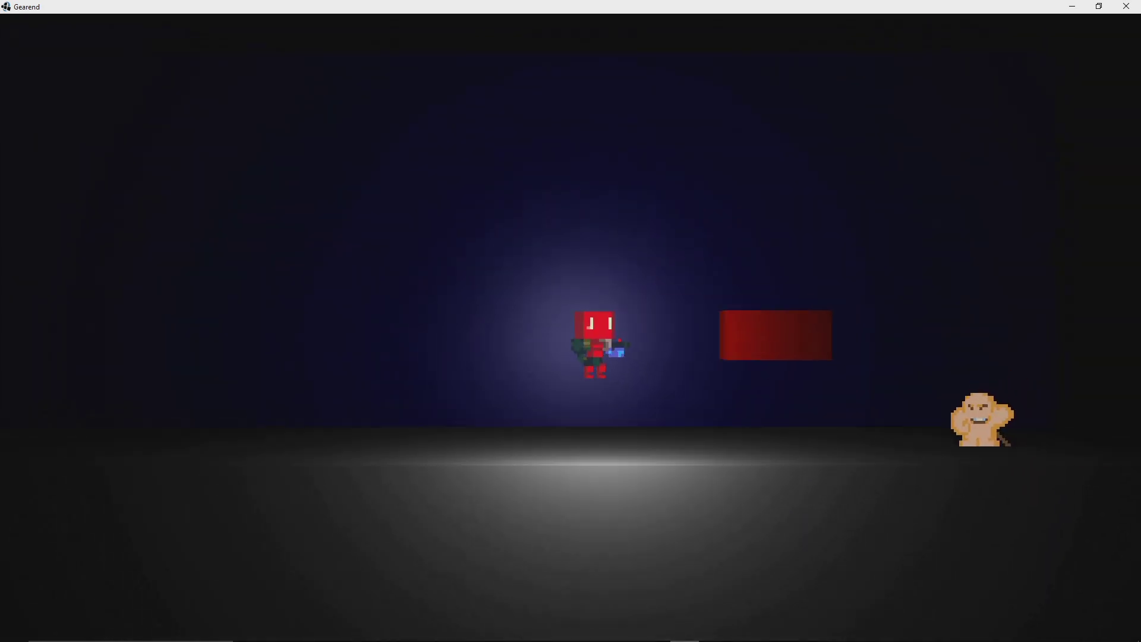
pyautogui.press('a')
pyautogui.press('d')
pyautogui.press('j')
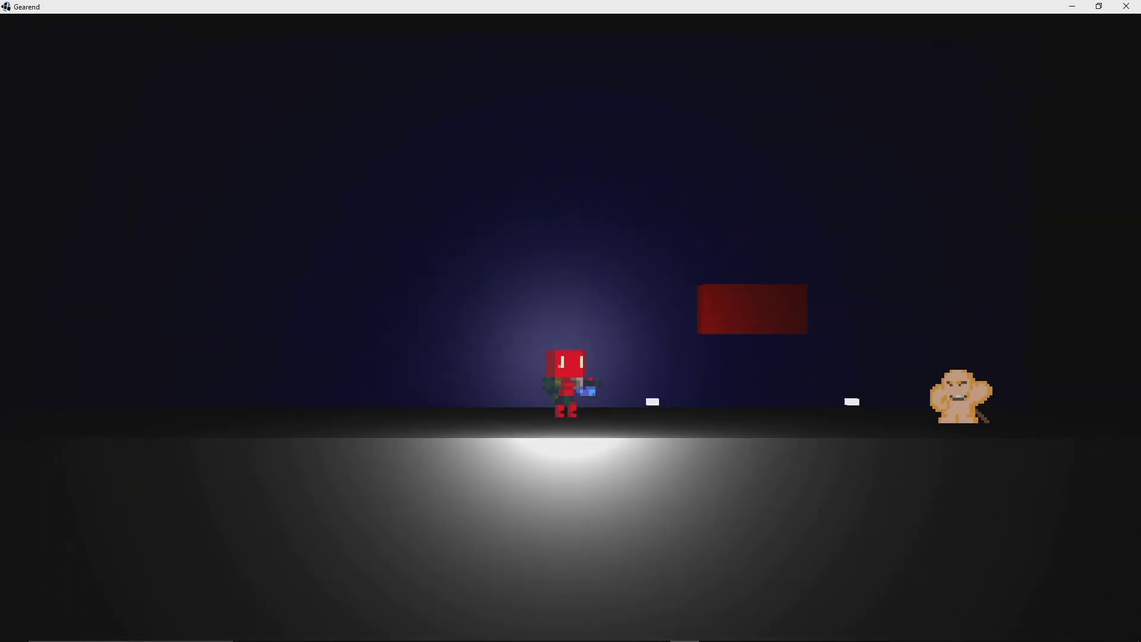
pyautogui.press('d')
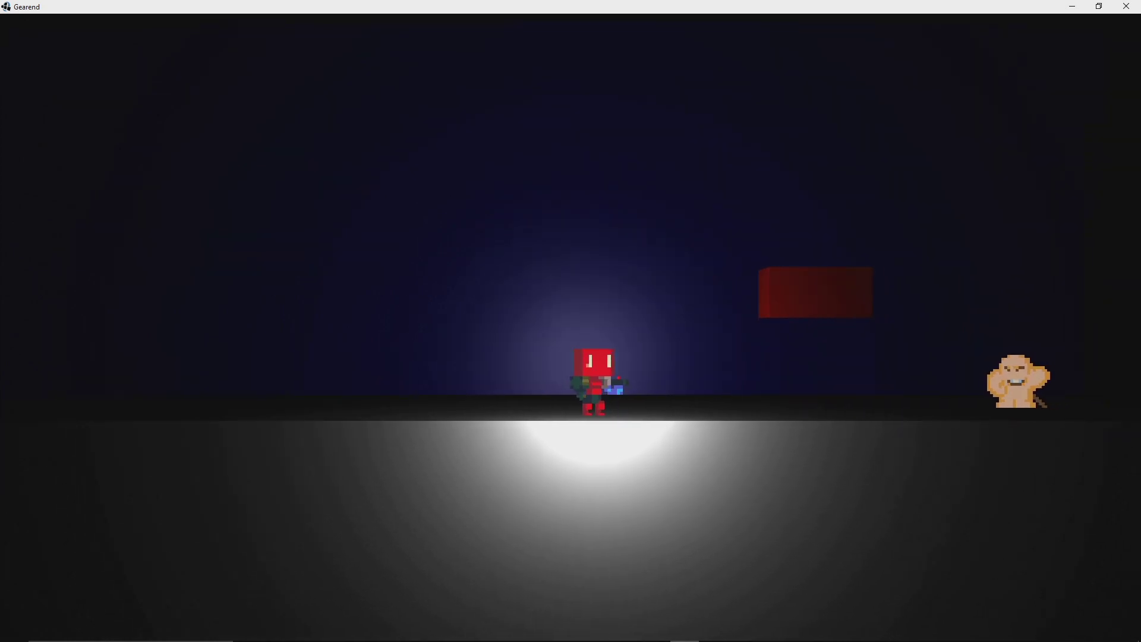
pyautogui.press('space')
pyautogui.press('j')
pyautogui.press('j')
pyautogui.press('a')
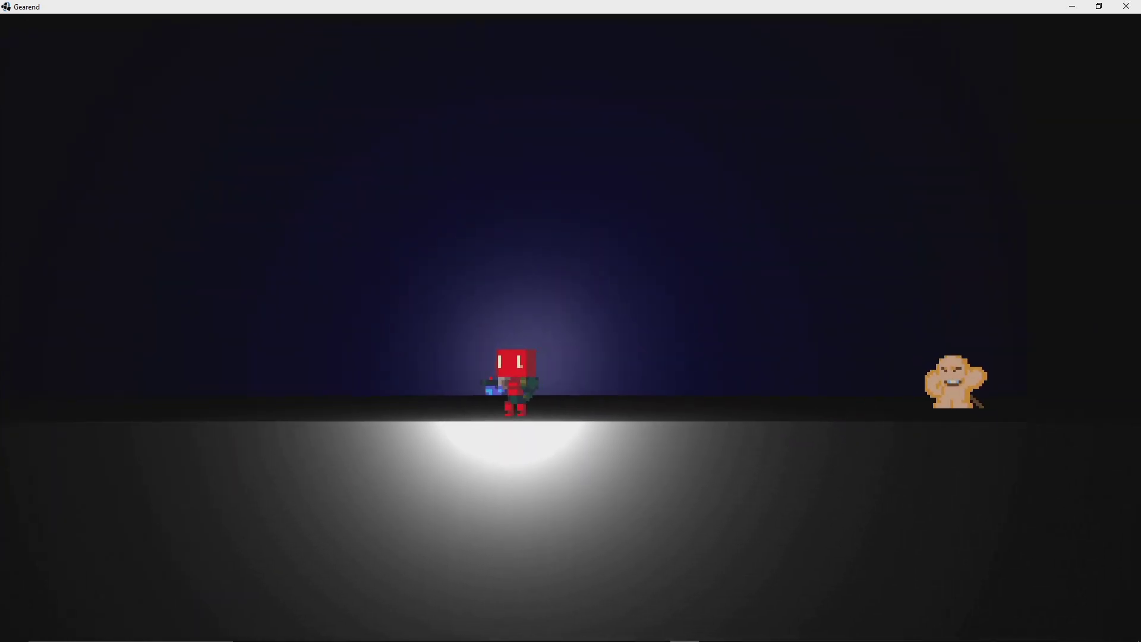
pyautogui.press('space')
pyautogui.press('space')
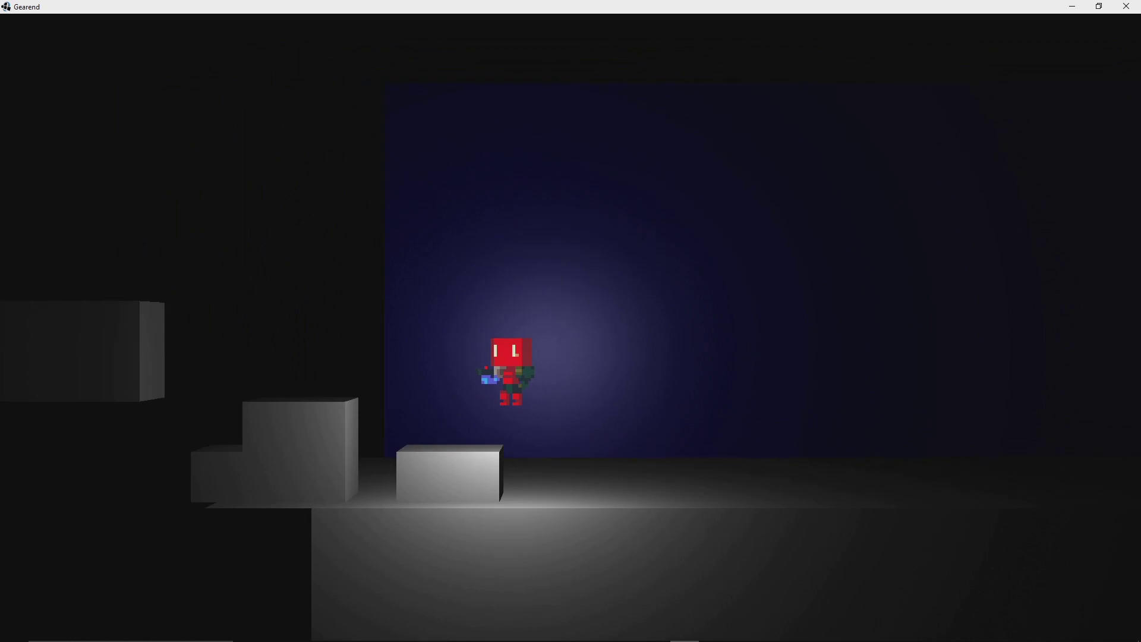
pyautogui.press('space')
pyautogui.press('space')
pyautogui.press('d')
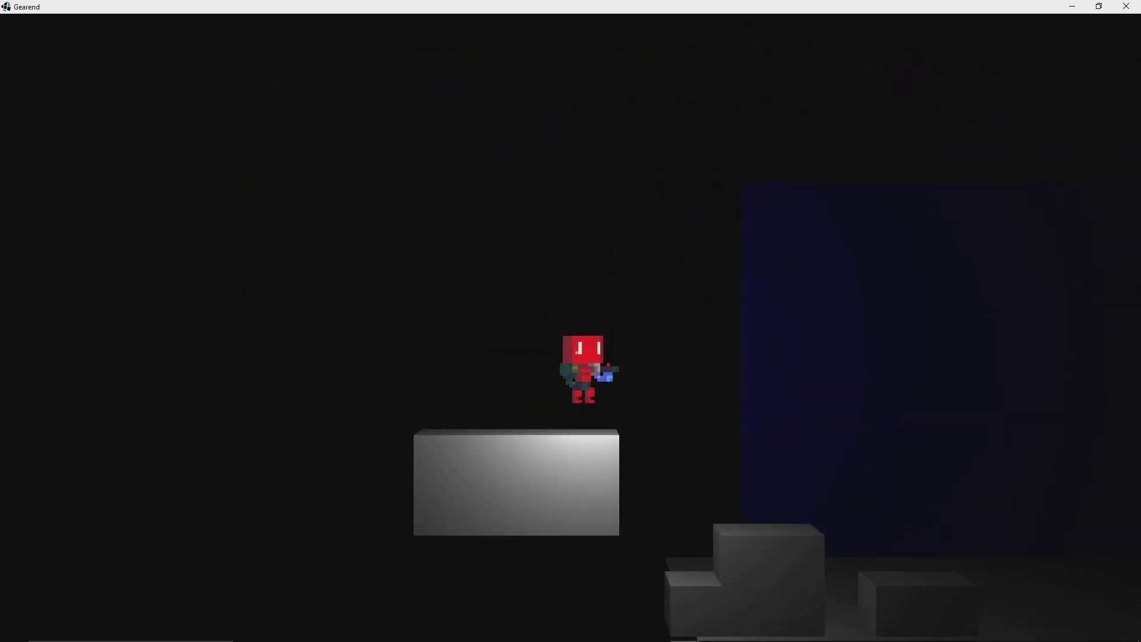
# Step: Walk and jump the player through the level from the grey block onto the floor, and close the game
pyautogui.press('space')
pyautogui.press('d')
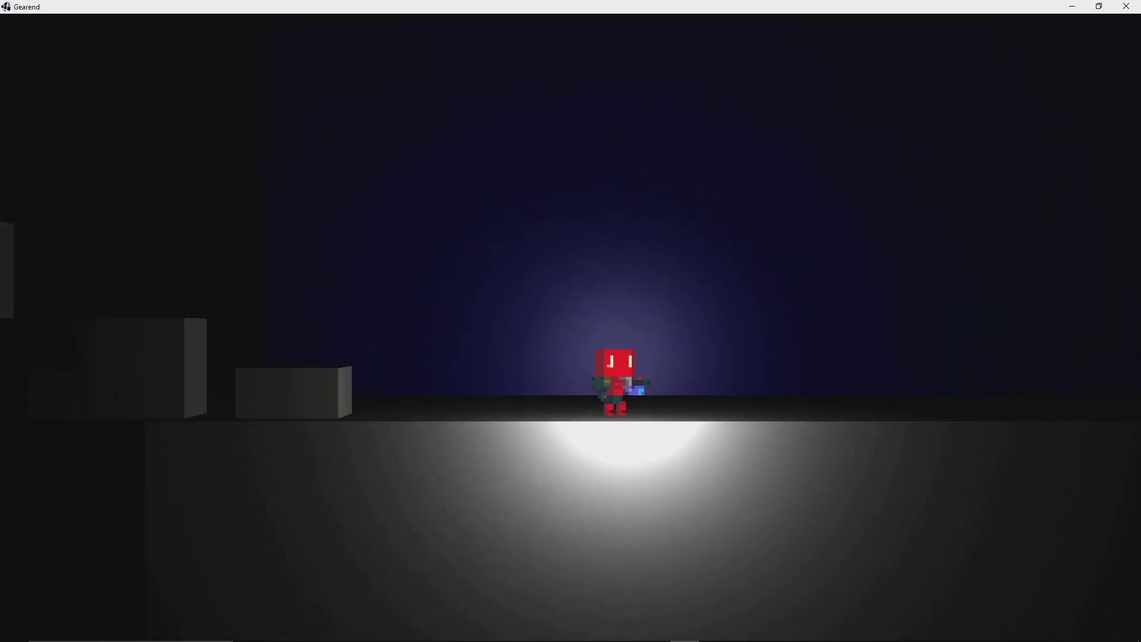
pyautogui.press('a')
pyautogui.press('d')
pyautogui.press('a')
pyautogui.click(1129, 4)
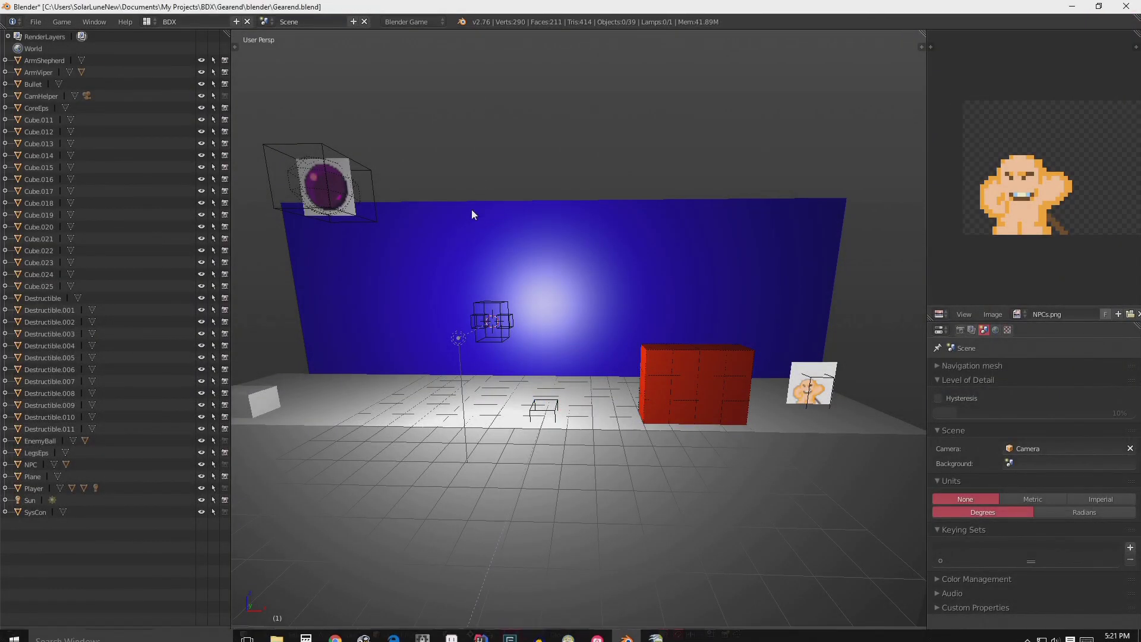
# Step: Switch to IntelliJ IDEA and look at the GroundRay.java source file
pyautogui.hotkey('alt', 'Tab')
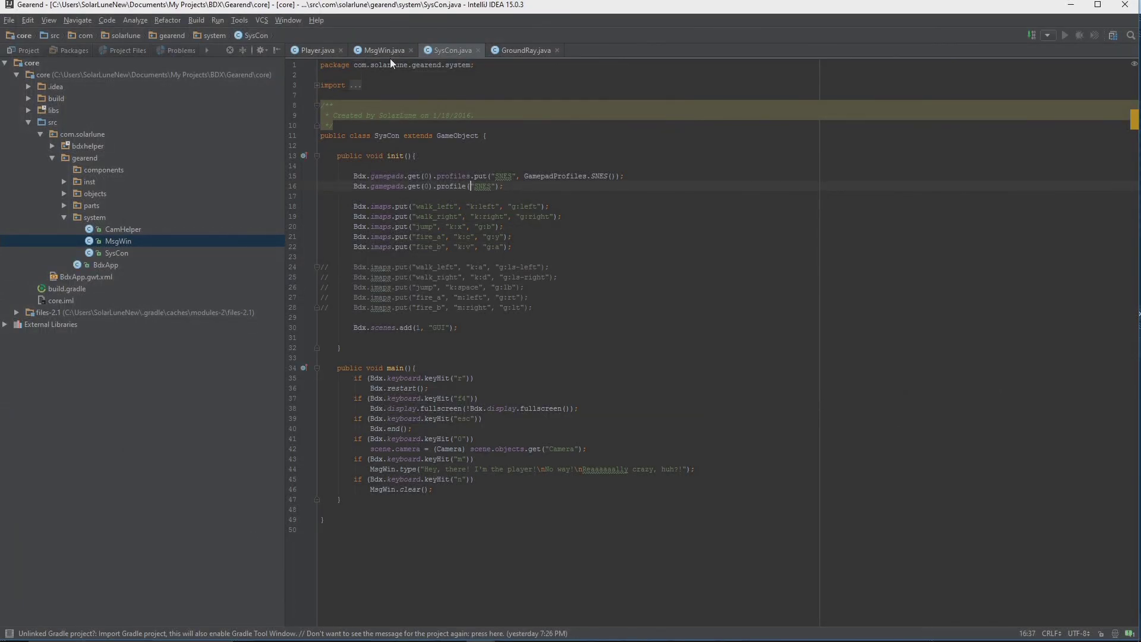
pyautogui.click(505, 53)
pyautogui.scroll(4, 475, 178)
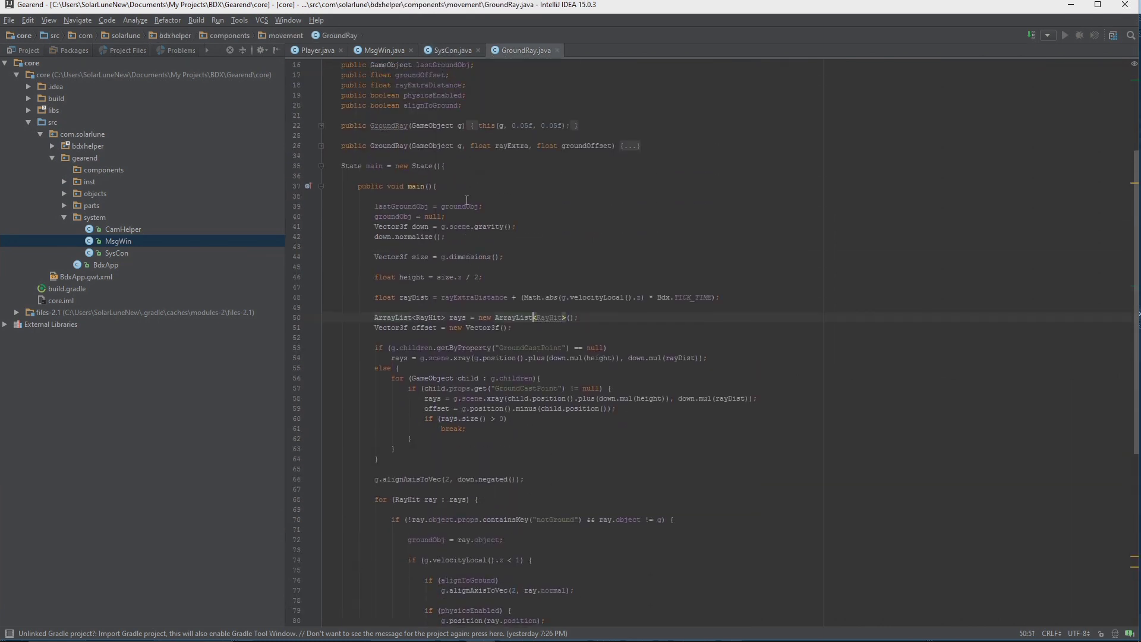
# Step: Switch back to Blender and delete the GroundCastPointR and GroundCastPointL boxes on either side of the player
pyautogui.hotkey('alt', 'Tab')
pyautogui.rightClick(503, 340)
pyautogui.rightClick(509, 328)
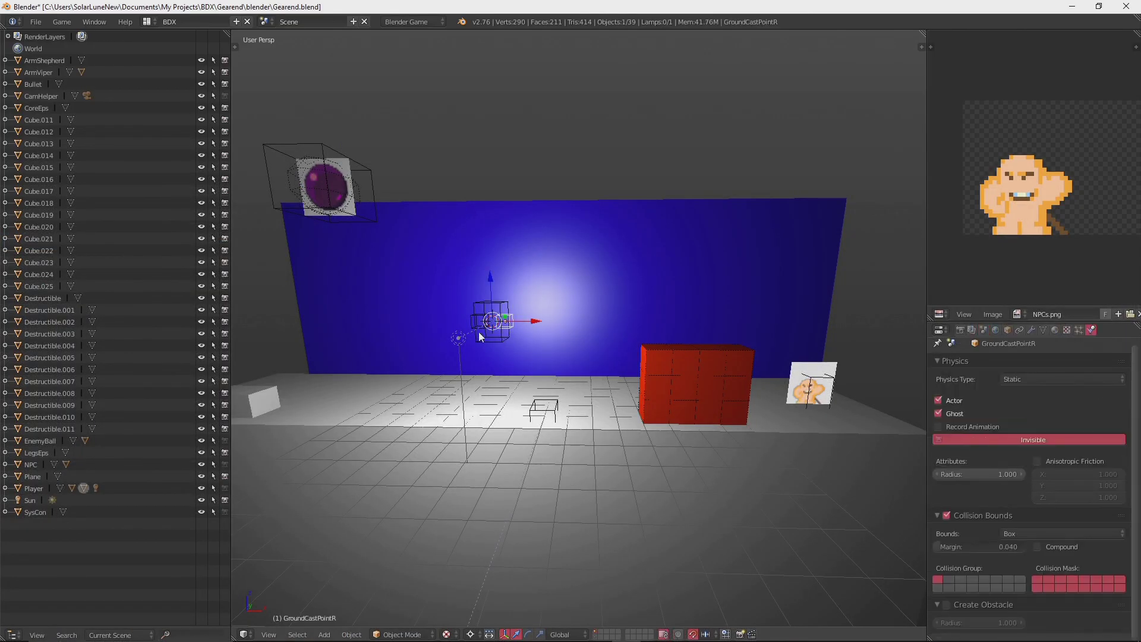
pyautogui.scroll(4, 477, 331)
pyautogui.keyDown('shift'); pyautogui.rightClick(394, 326); pyautogui.keyUp('shift')
pyautogui.moveTo(401, 334); pyautogui.dragTo(461, 336)
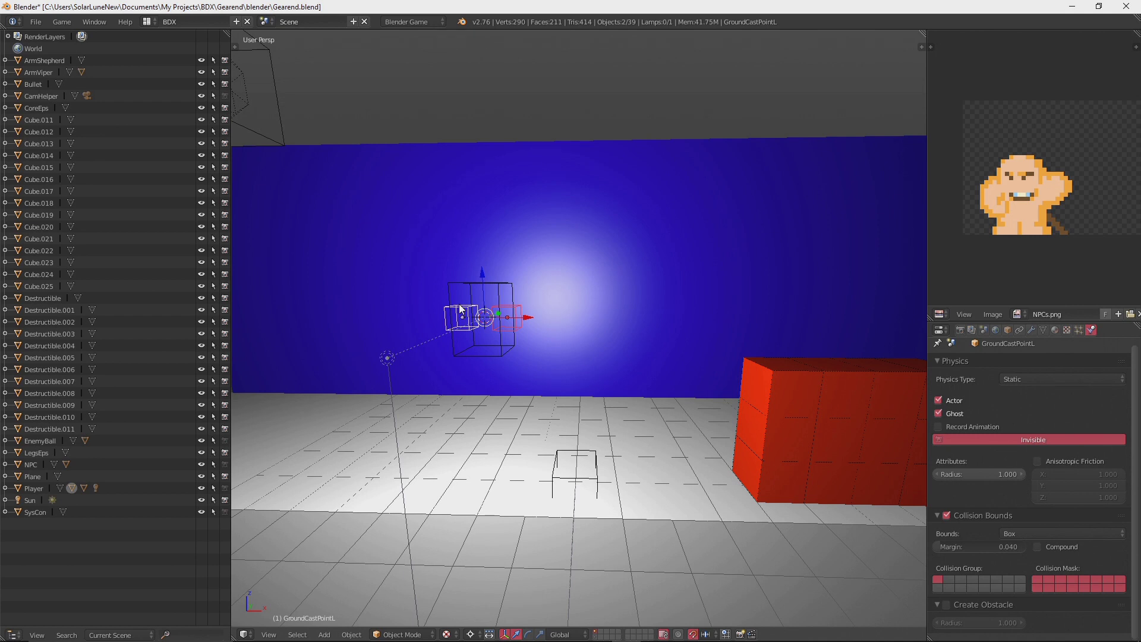
pyautogui.press('x')
pyautogui.press('x')
pyautogui.click(589, 353)
pyautogui.scroll(-1, 520, 314)
# Step: Switch to IntelliJ IDEA and expand the parts package in the project tree, leaving the arm package in place
pyautogui.hotkey('alt', 'Tab')
pyautogui.scroll(-2, 416, 249)
pyautogui.scroll(5, 410, 243)
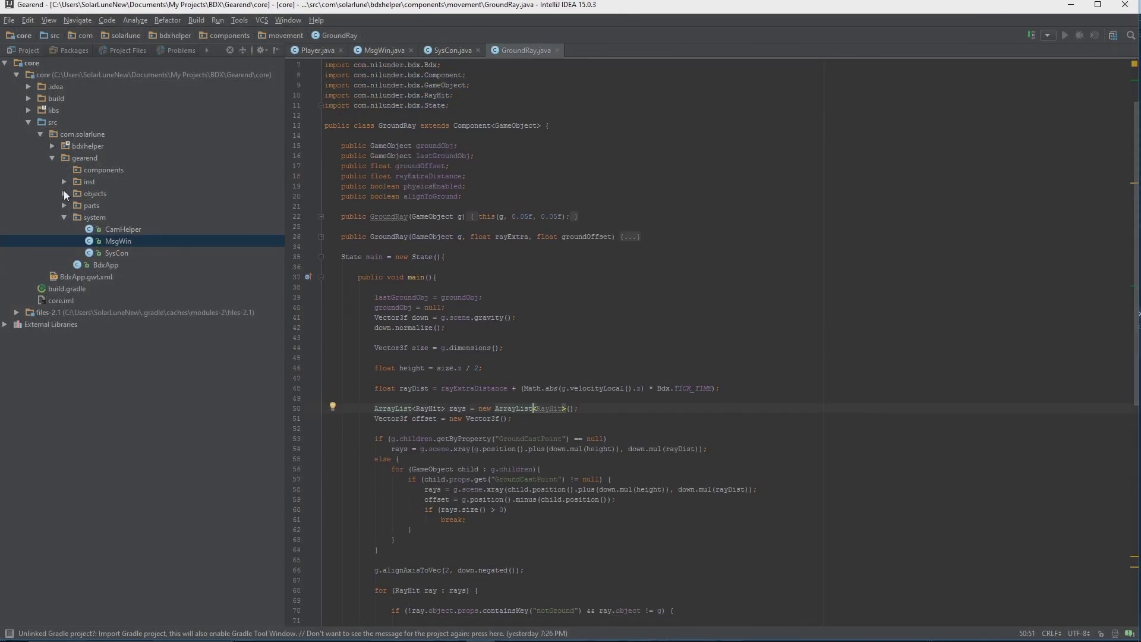
pyautogui.click(63, 202)
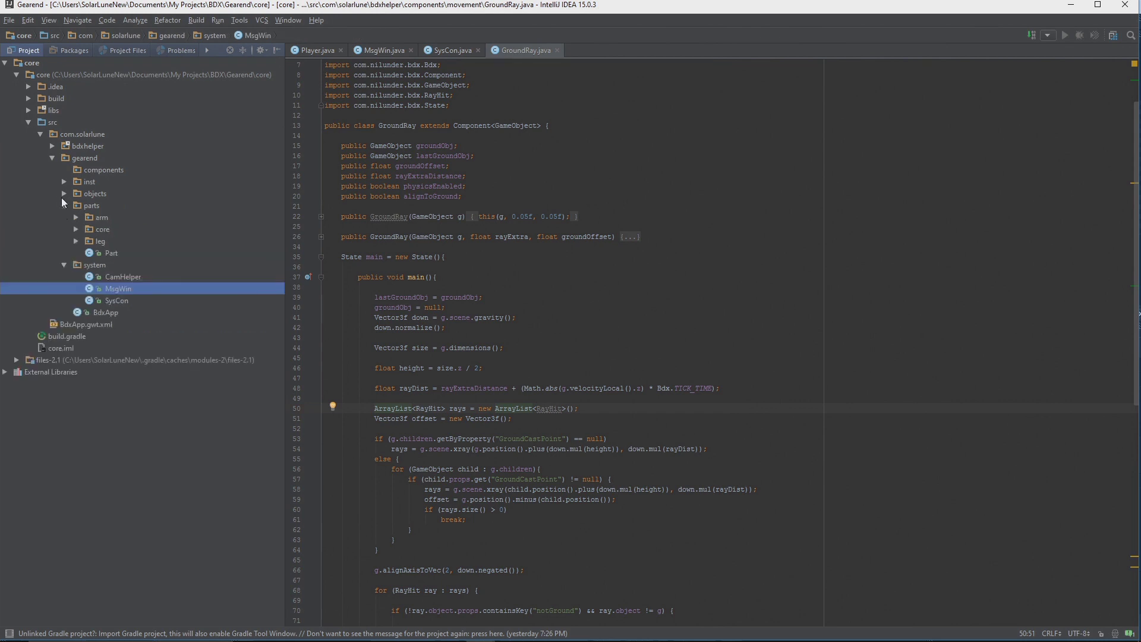
pyautogui.click(72, 218)
pyautogui.click(75, 229)
pyautogui.click(76, 233)
pyautogui.click(76, 240)
pyautogui.click(76, 240)
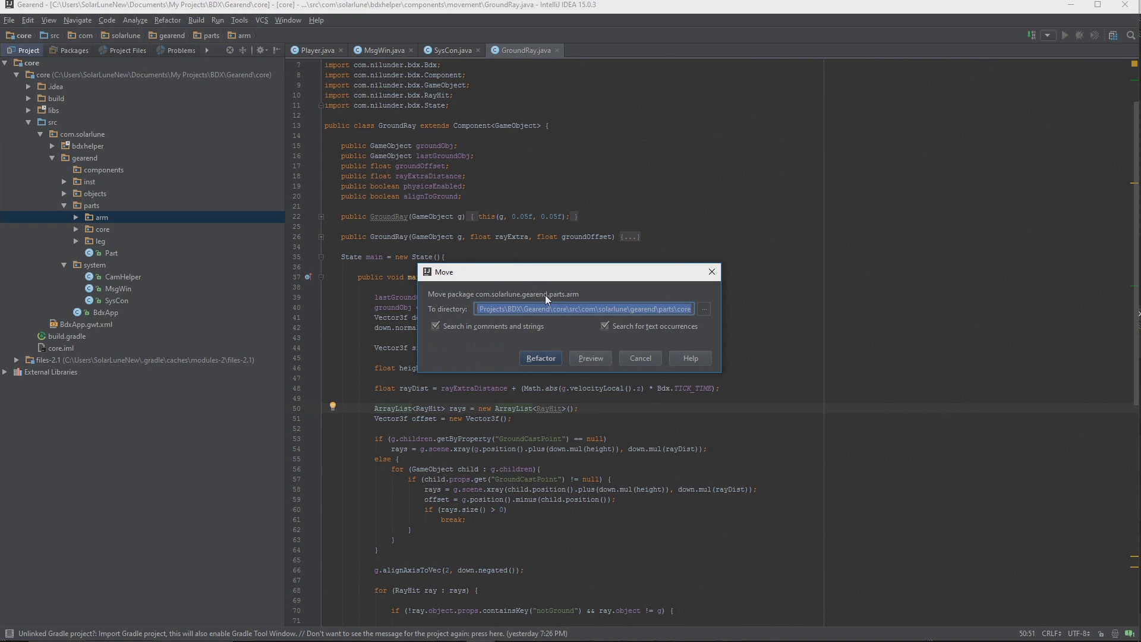
pyautogui.click(653, 358)
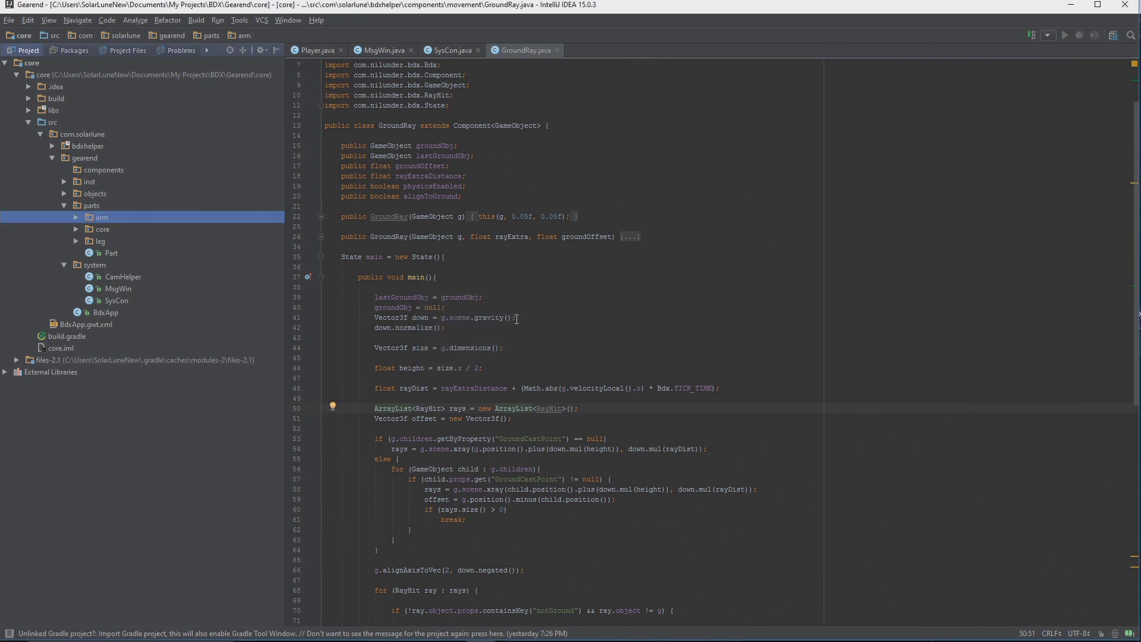
# Step: Read through the GroundRay class, from its main state's ray-casting code down to the landing and jumping methods
pyautogui.click(396, 126)
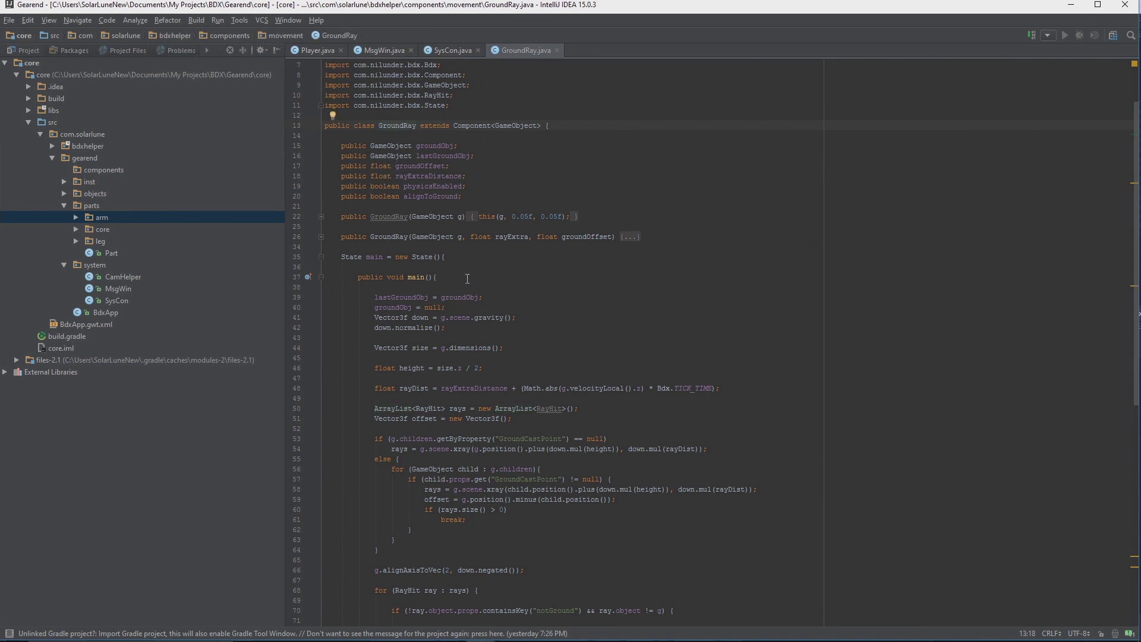
pyautogui.scroll(-4, 461, 278)
pyautogui.scroll(-2, 447, 274)
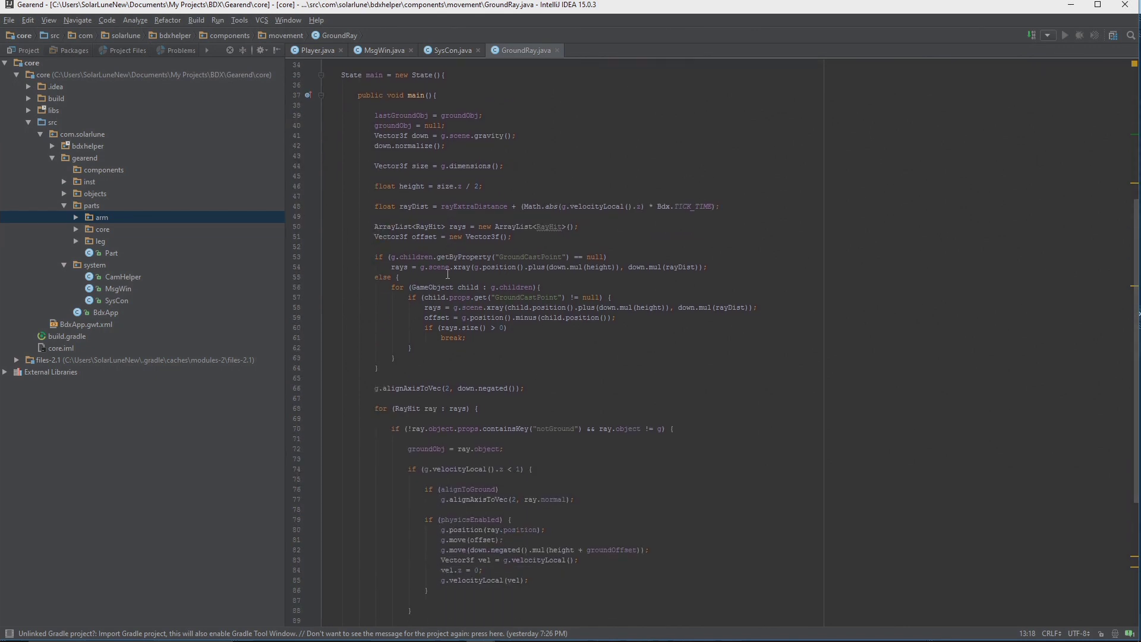
pyautogui.scroll(-4, 446, 272)
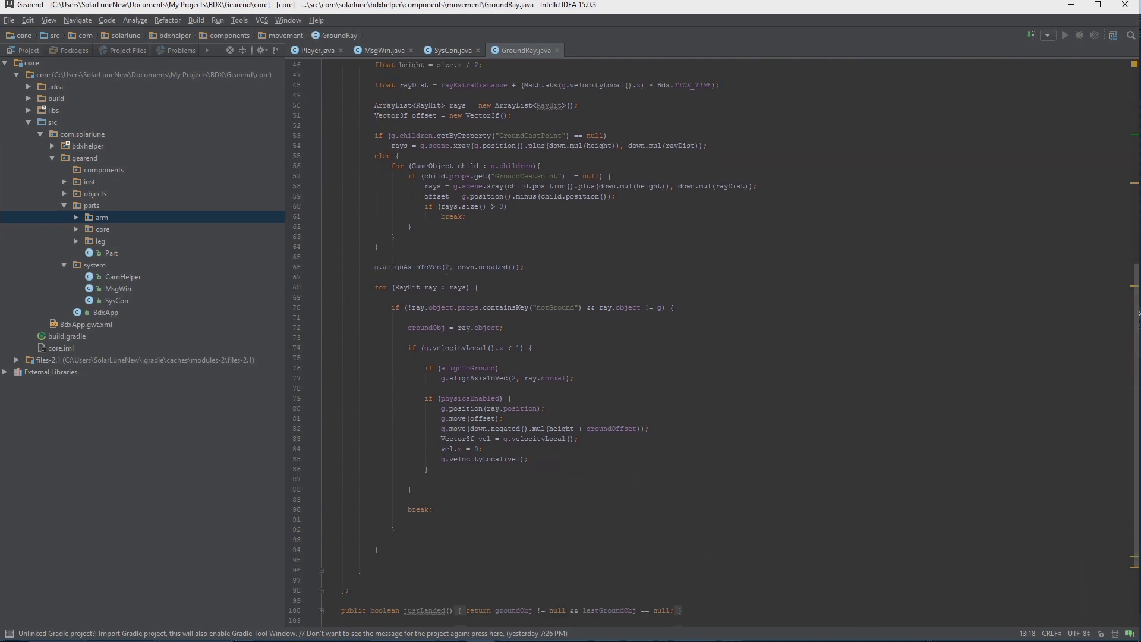
pyautogui.scroll(-3, 447, 271)
pyautogui.scroll(4, 443, 267)
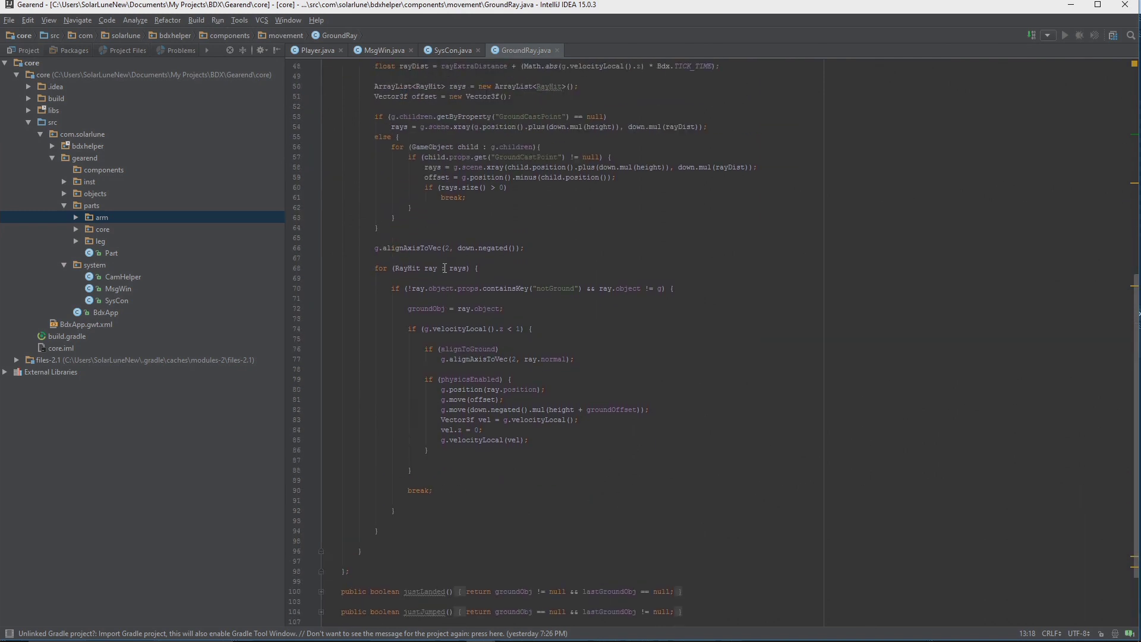
pyautogui.scroll(3, 441, 263)
# Step: Switch back to Blender, show the scene in wireframe and undo the deletion of the two ground cast points
pyautogui.hotkey('alt', 'Tab')
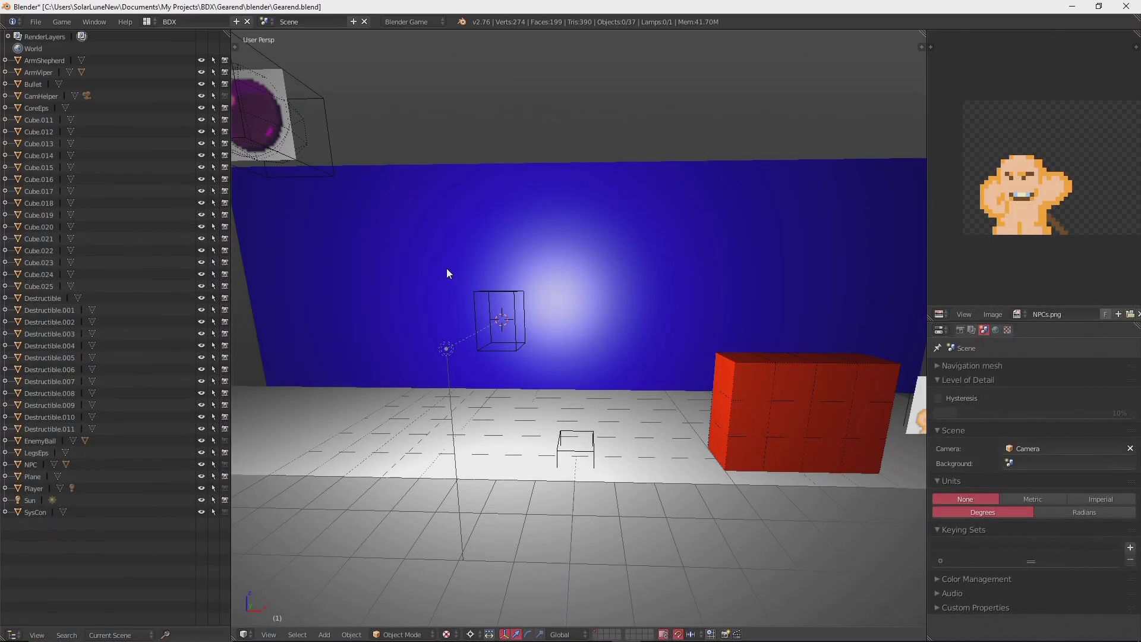
pyautogui.rightClick(484, 319)
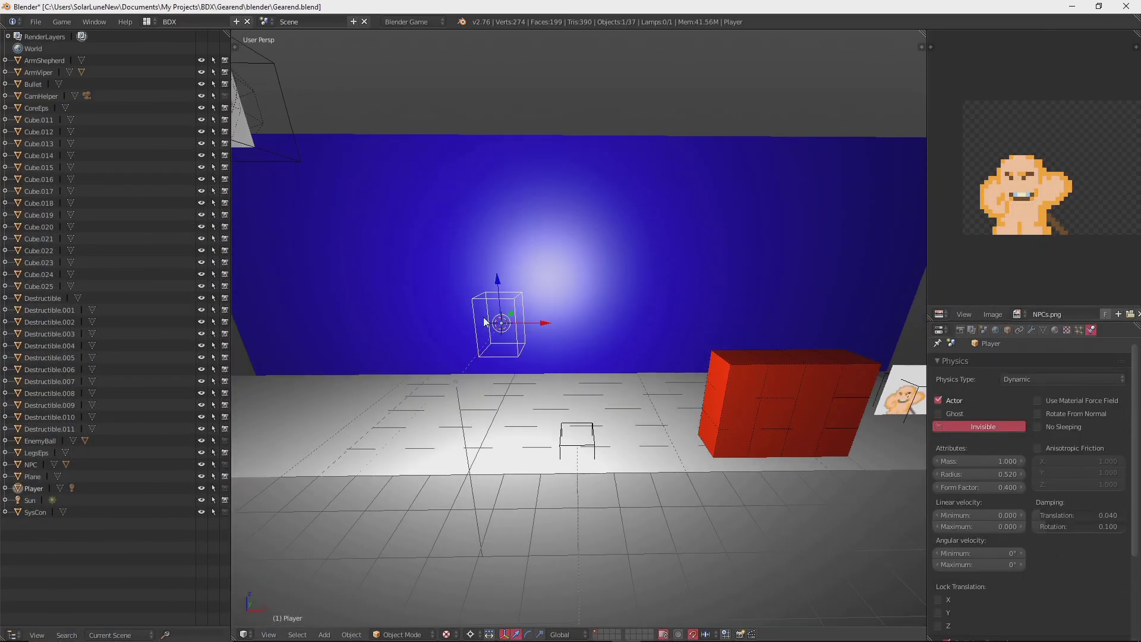
pyautogui.scroll(-1, 488, 323)
pyautogui.scroll(2, 527, 354)
pyautogui.press('z')
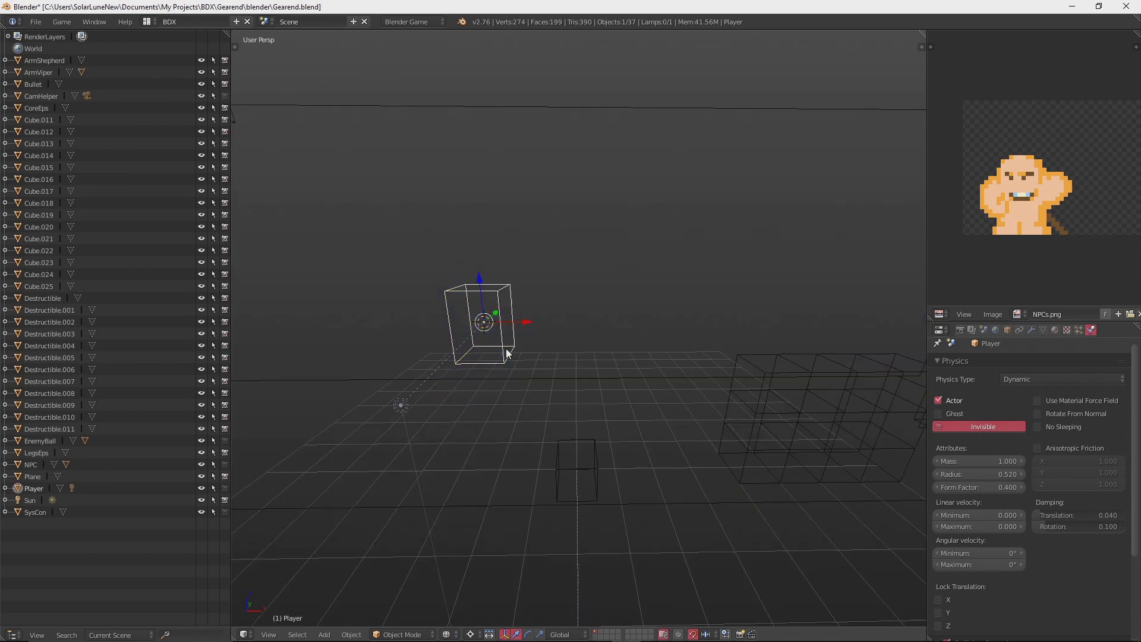
pyautogui.press('a')
pyautogui.hotkey('ctrl', 'z')
# Step: Inspect the object settings and Boolean game property of GroundCastPointL and GroundCastPointR
pyautogui.rightClick(475, 330)
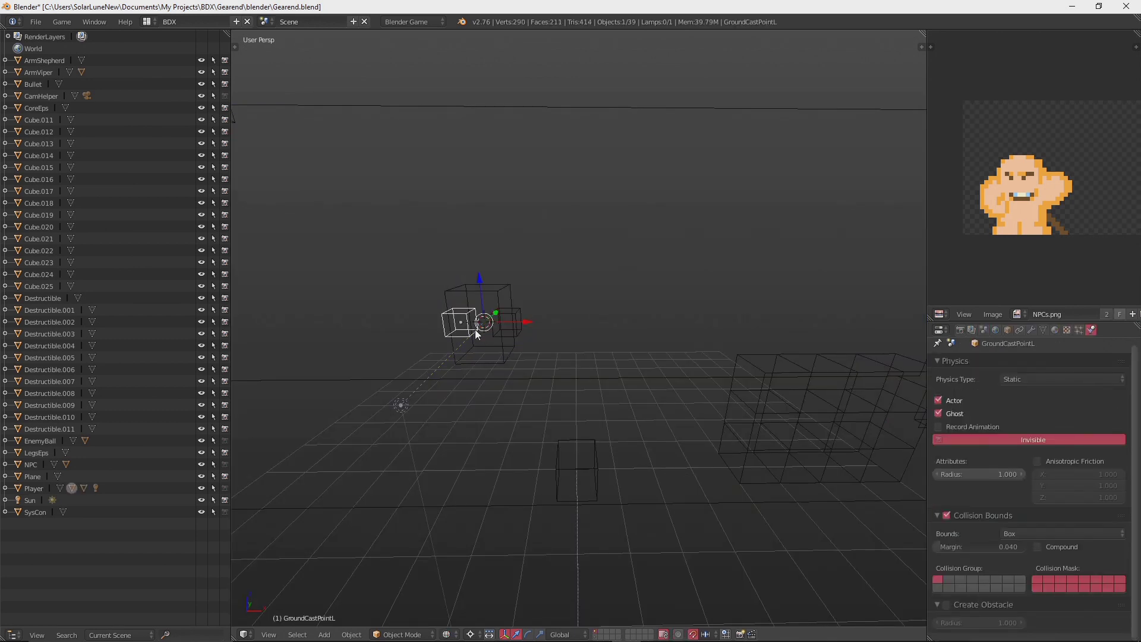
pyautogui.rightClick(518, 336)
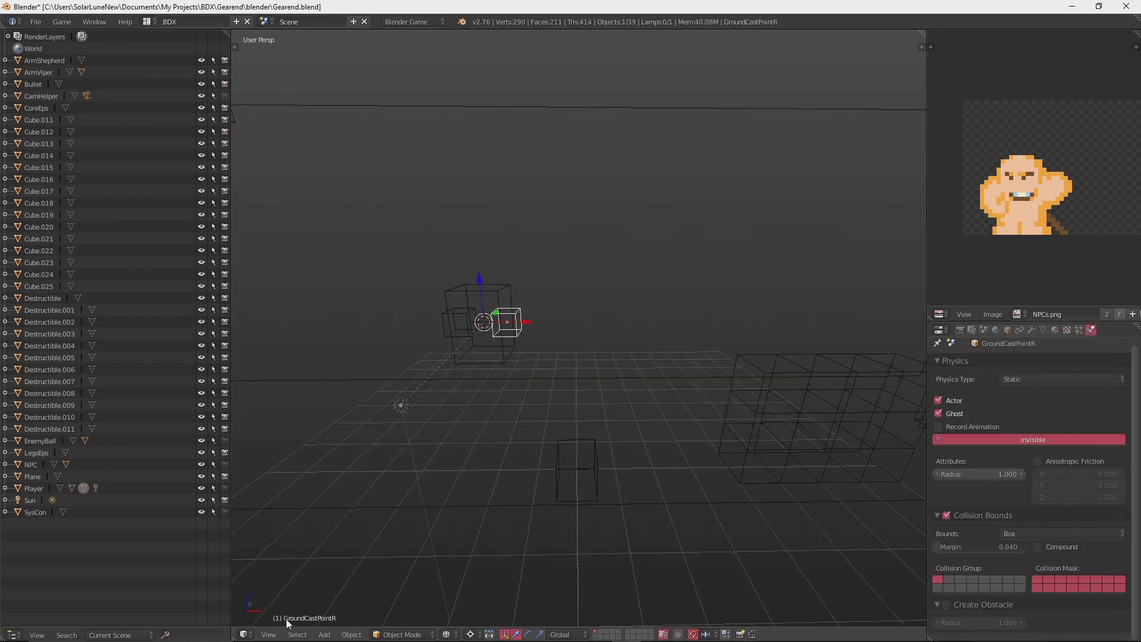
pyautogui.rightClick(475, 315)
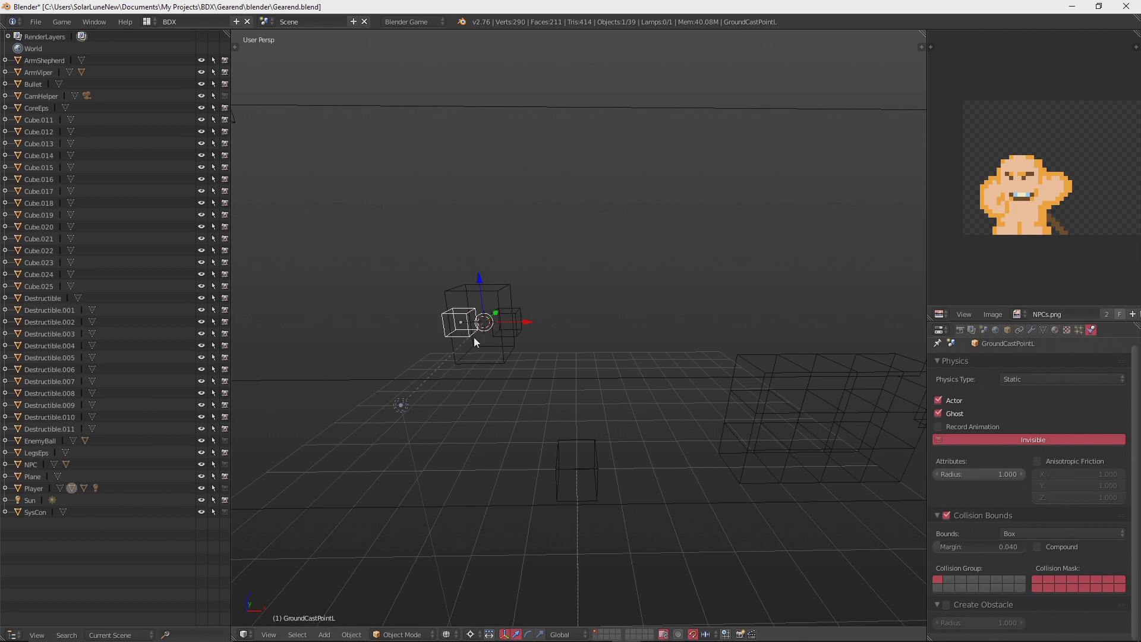
pyautogui.click(1007, 330)
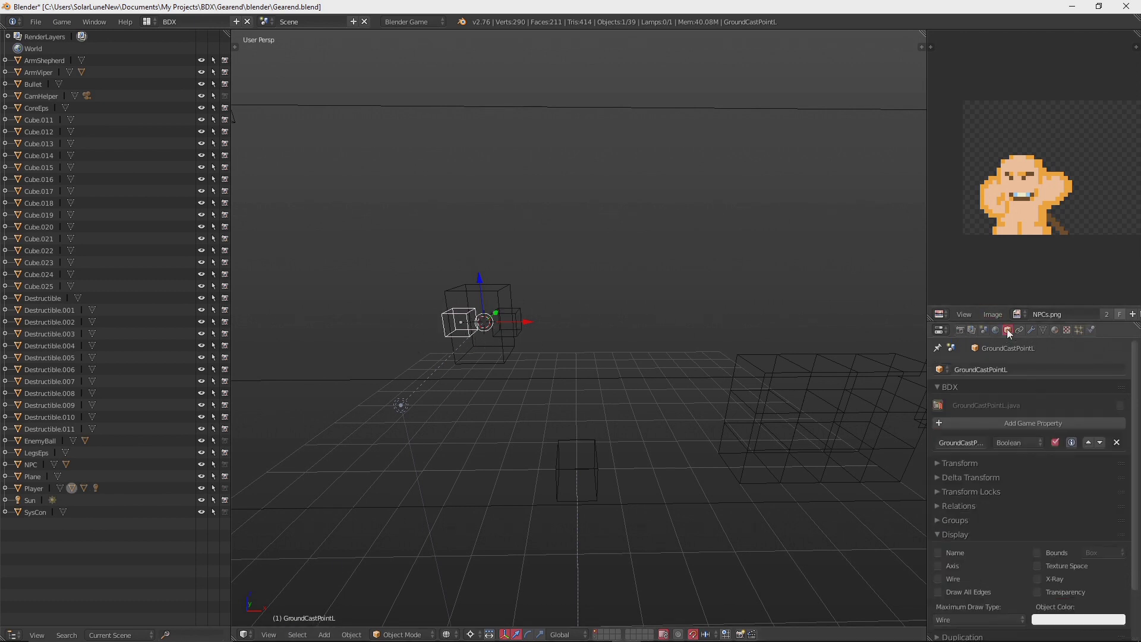
pyautogui.click(957, 444)
pyautogui.press('Escape')
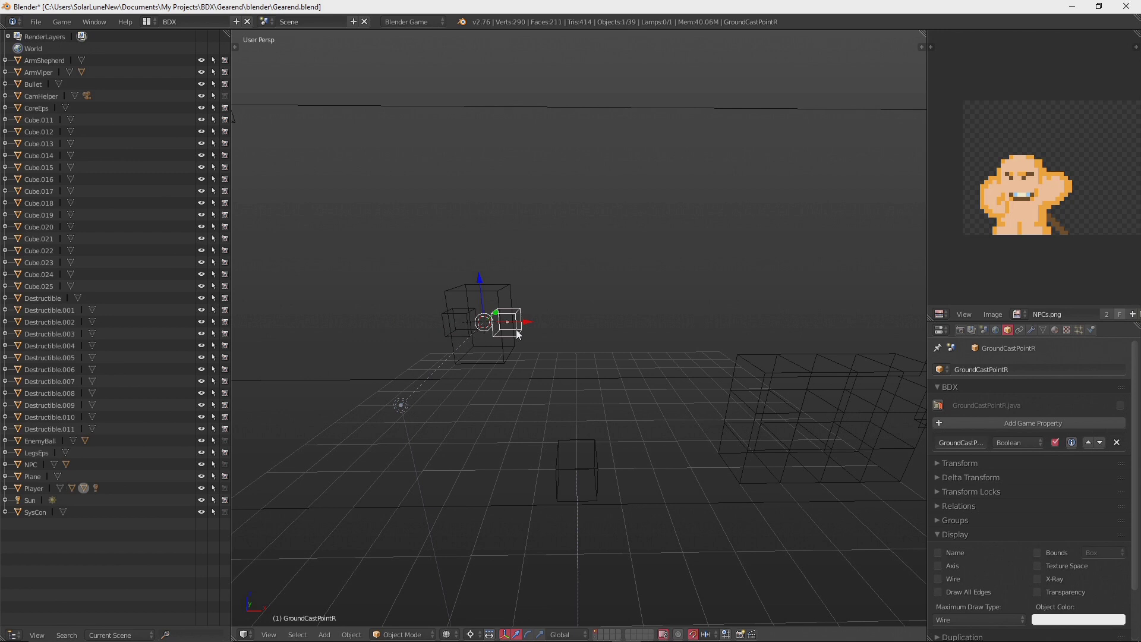
# Step: Return the viewport to textured shading and examine how both ground cast points sit around the Player box
pyautogui.hotkey('alt', 'z')
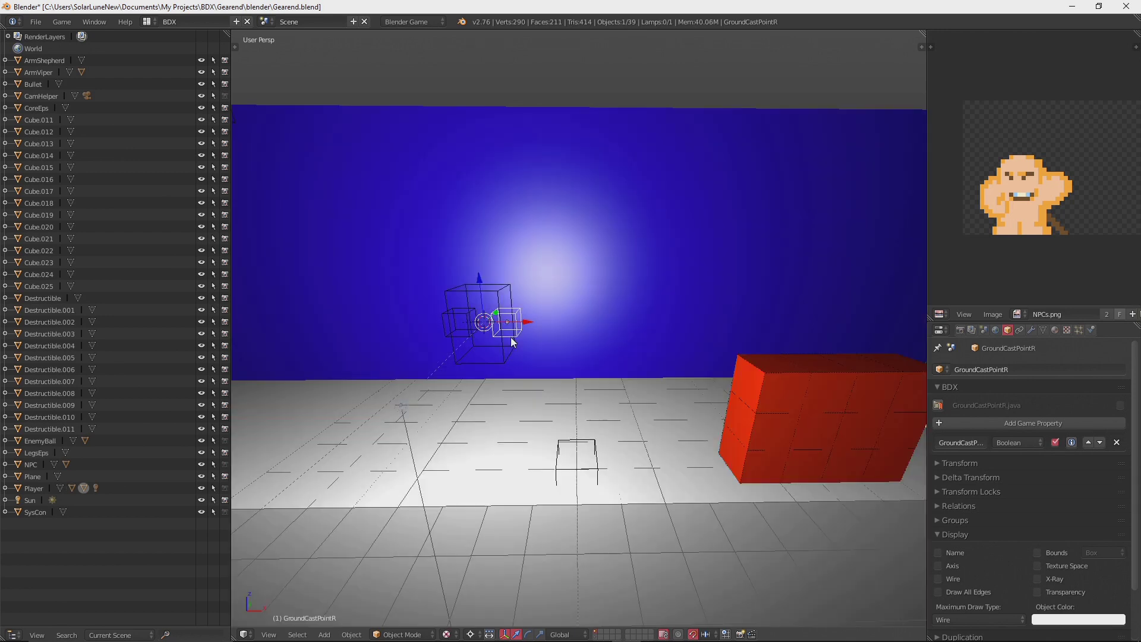
pyautogui.rightClick(465, 323)
pyautogui.rightClick(464, 332)
pyautogui.rightClick(515, 324)
pyautogui.moveTo(481, 329); pyautogui.dragTo(495, 308)
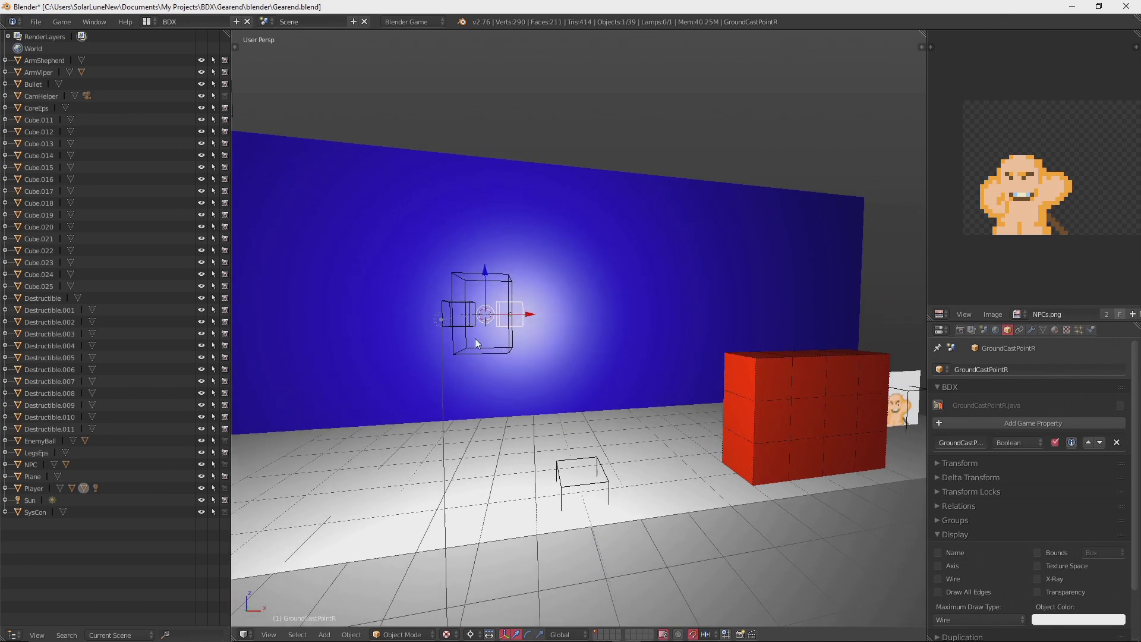
pyautogui.click(503, 353)
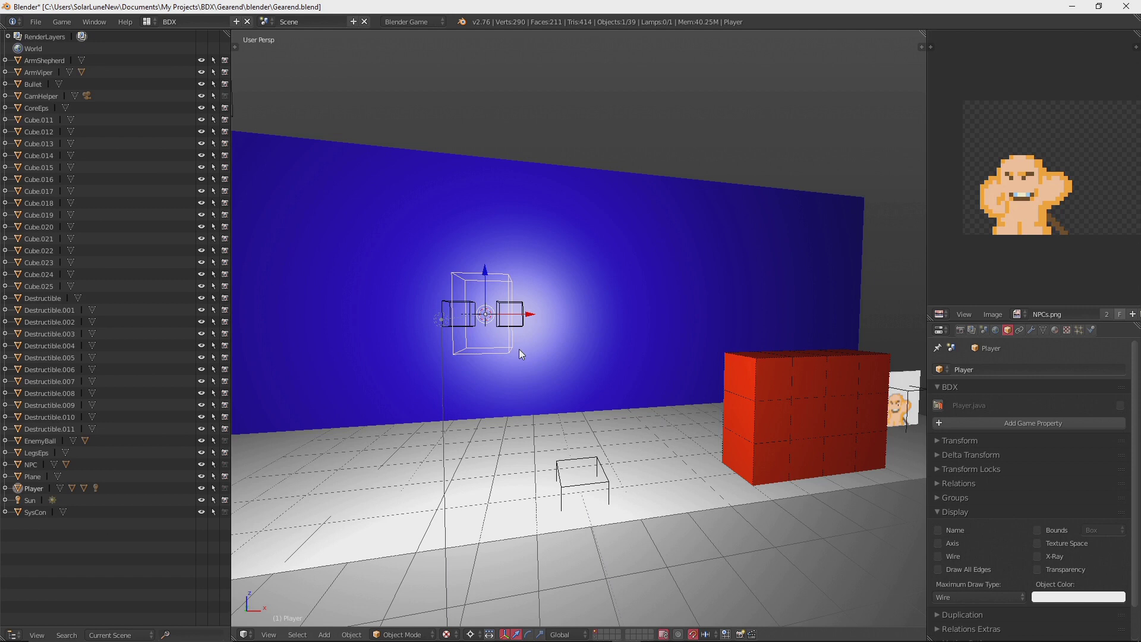
pyautogui.press('KP_6')
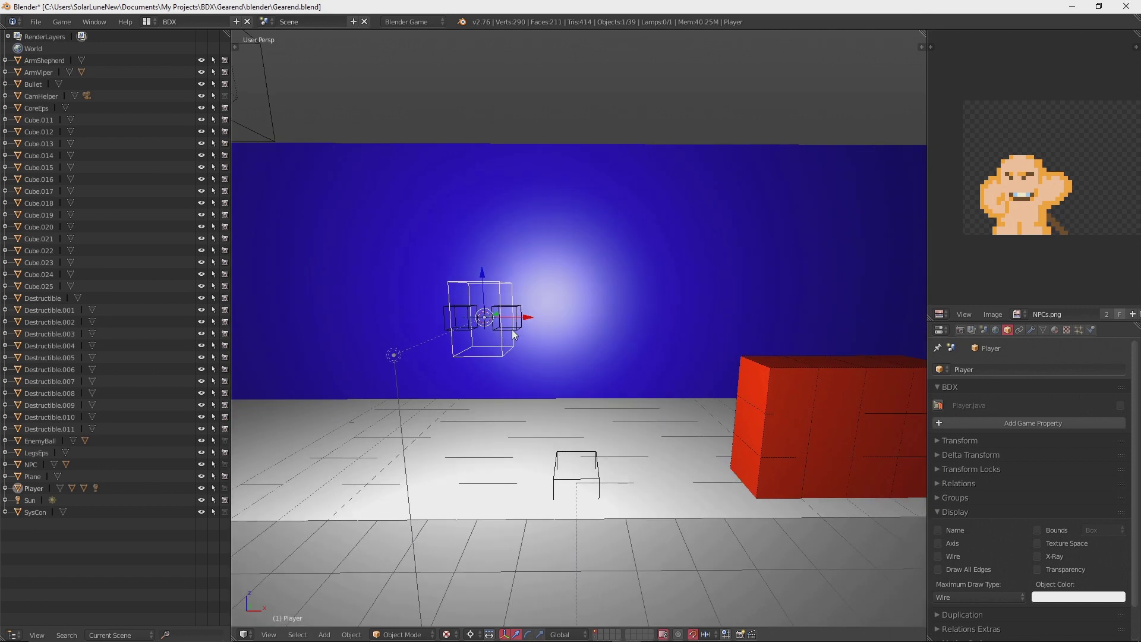
# Step: Switch to IntelliJ IDEA and review the GroundCastPoint handling in GroundRay.java
pyautogui.hotkey('alt', 'Tab')
pyautogui.scroll(1, 443, 299)
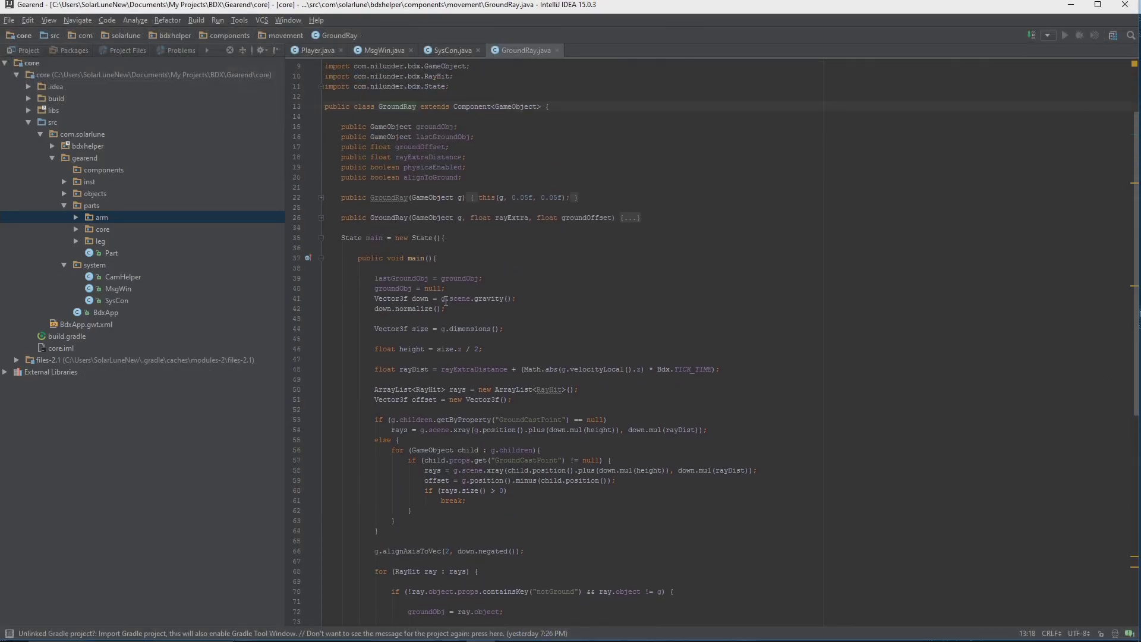
pyautogui.scroll(-15, 443, 299)
pyautogui.scroll(5, 437, 254)
# Step: Switch back to Blender, select GroundCastPointR and GroundCastPointL together and delete them
pyautogui.hotkey('alt', 'Tab')
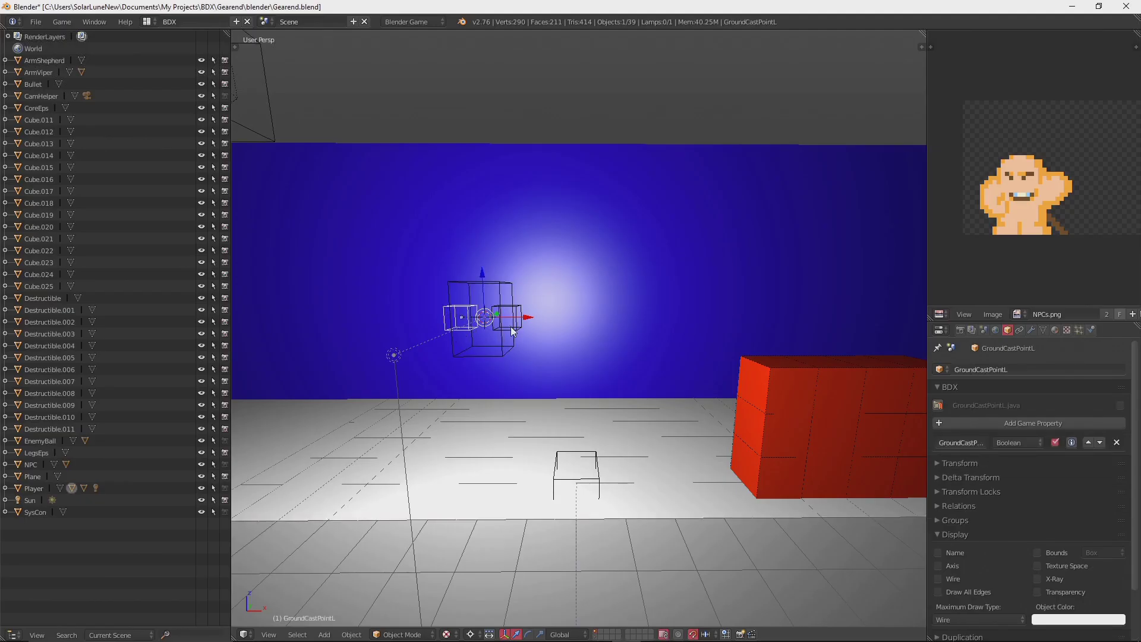
pyautogui.rightClick(511, 327)
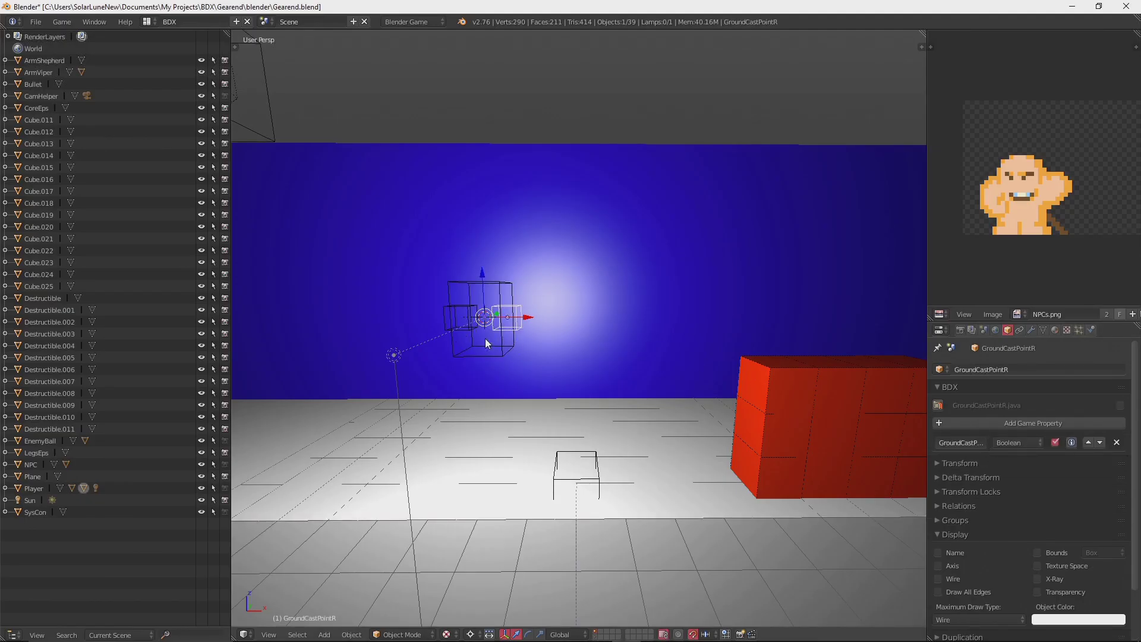
pyautogui.keyDown('shift'); pyautogui.rightClick(469, 328); pyautogui.keyUp('shift')
pyautogui.scroll(1, 478, 339)
pyautogui.moveTo(480, 339); pyautogui.dragTo(585, 363)
pyautogui.press('x')
pyautogui.click(476, 339)
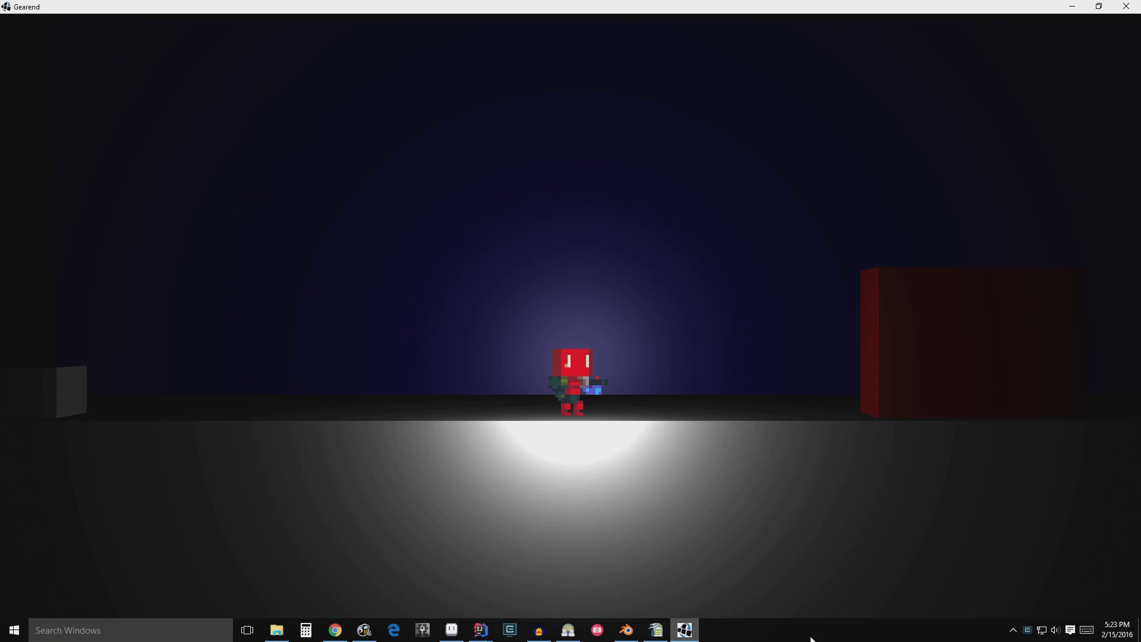
# Step: Test the running game by walking the player back and forth on the floor and jumping
pyautogui.press('a')
pyautogui.press('d')
pyautogui.press('space')
pyautogui.press('a')
pyautogui.press('d')
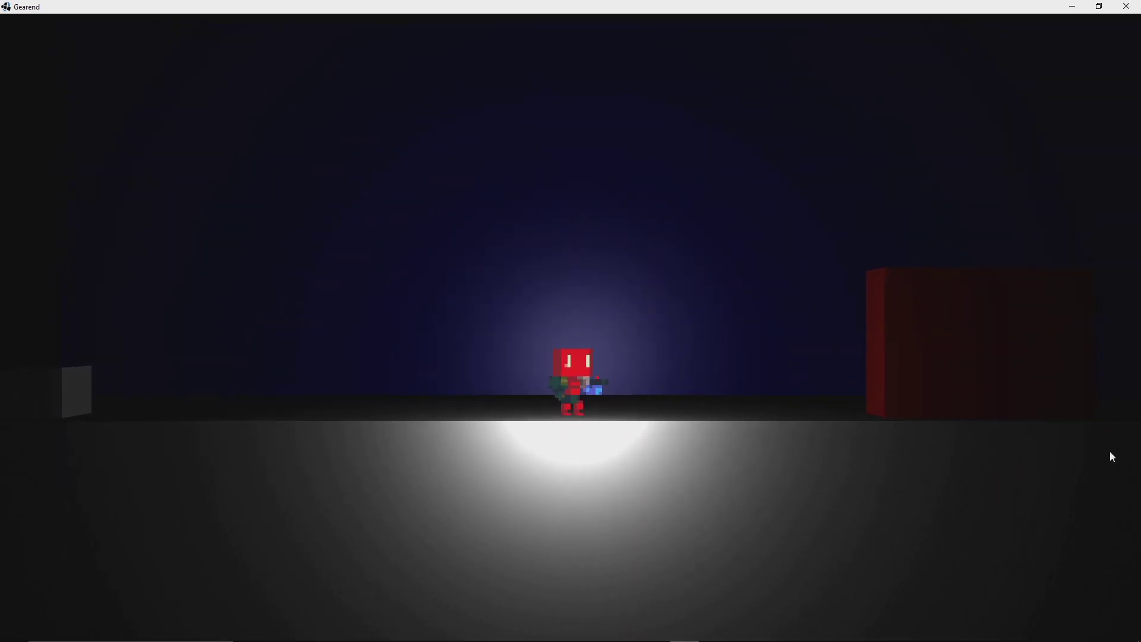
pyautogui.press('space')
pyautogui.press('d')
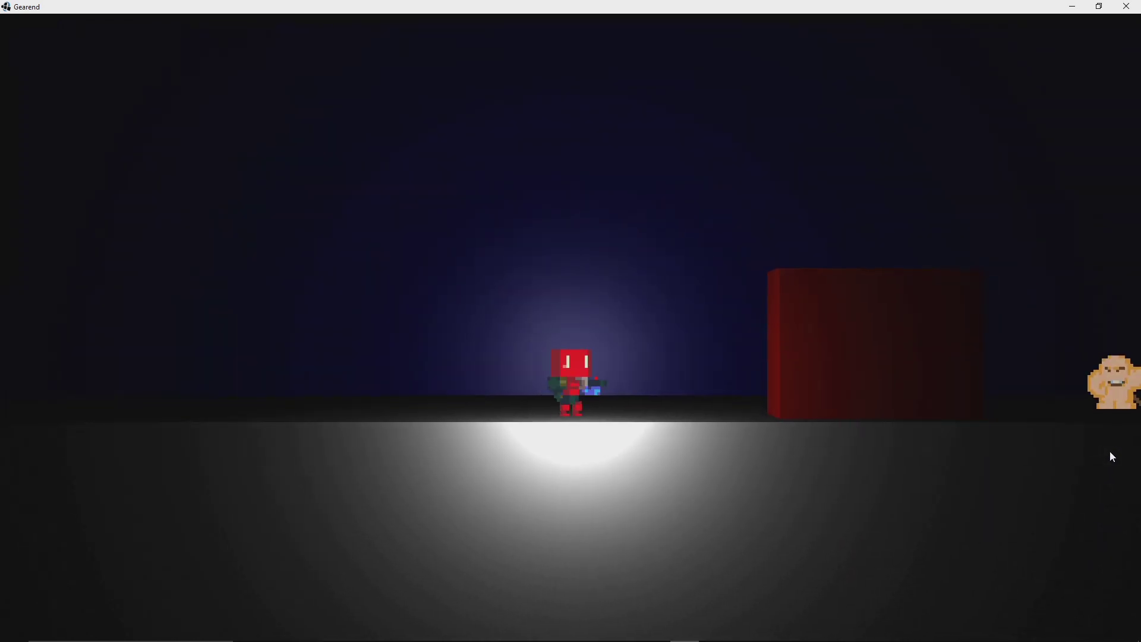
# Step: Jump the player onto the red block, walk along its top and come back down to the floor
pyautogui.press('a')
pyautogui.press('d')
pyautogui.press('space')
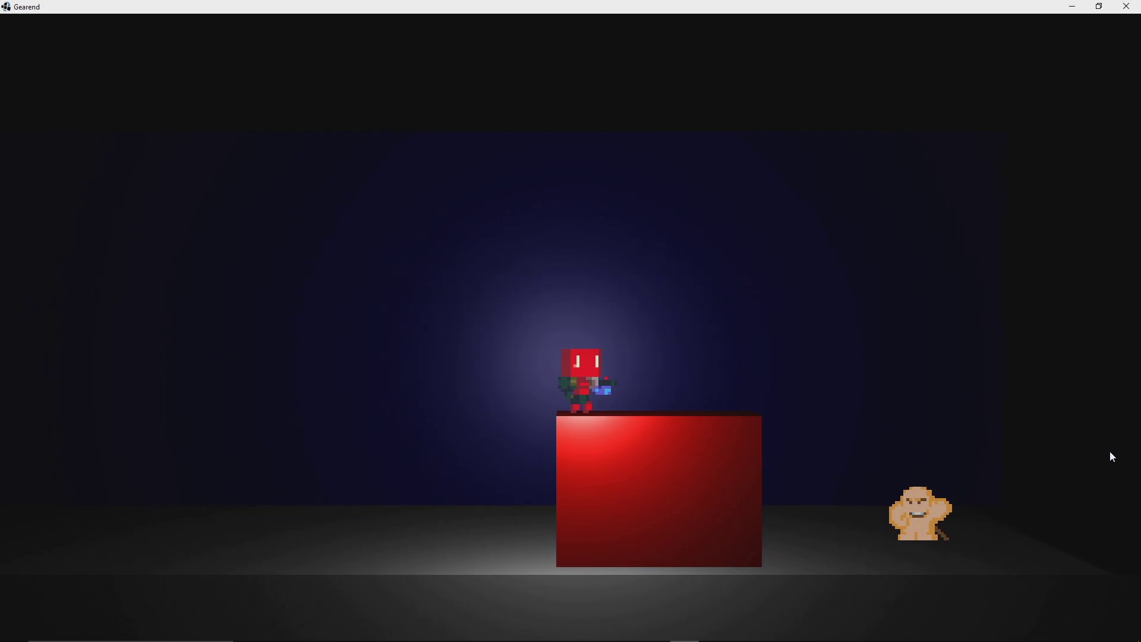
pyautogui.press('d')
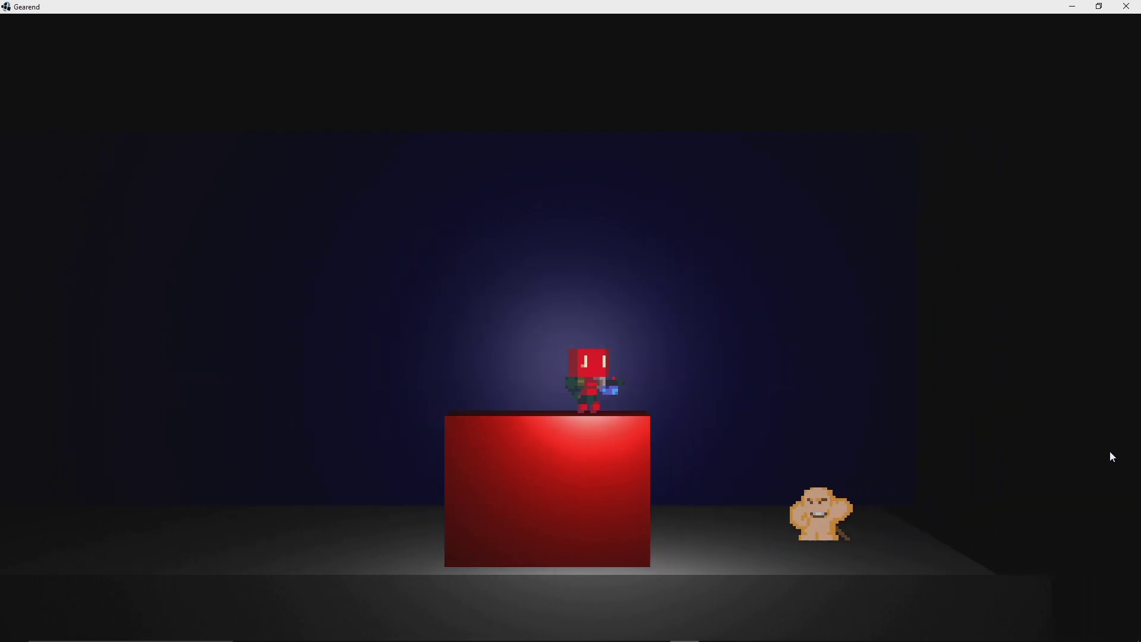
pyautogui.press('a')
pyautogui.press('space')
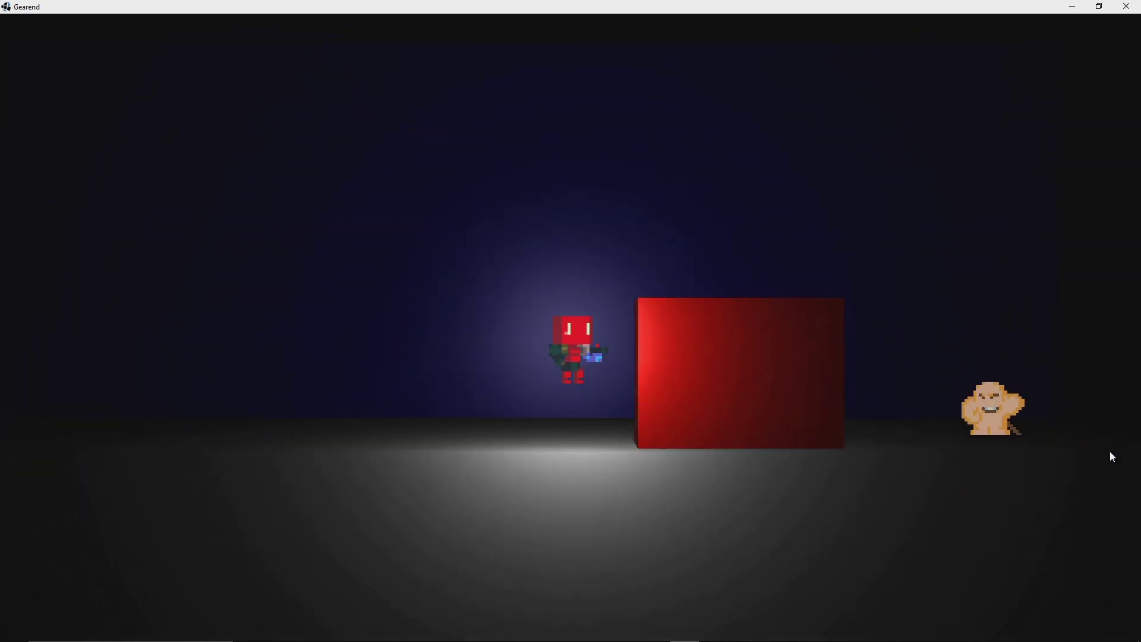
# Step: Jump around the red block, break away its upper cubes except the far column, and land on the remaining lower row
pyautogui.press('d')
pyautogui.press('space')
pyautogui.press('a')
pyautogui.press('space')
pyautogui.press('d')
pyautogui.press('space')
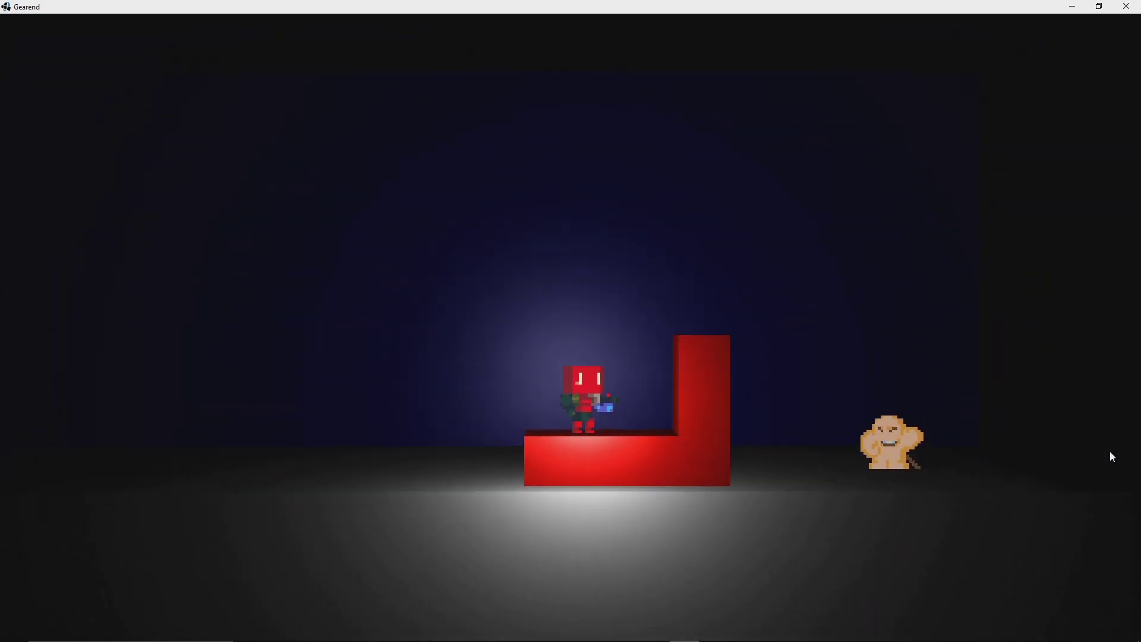
# Step: Bring the player down from the L-shaped red block to the floor and jump back onto its near edge
pyautogui.press('d')
pyautogui.press('a')
pyautogui.press('space')
pyautogui.press('d')
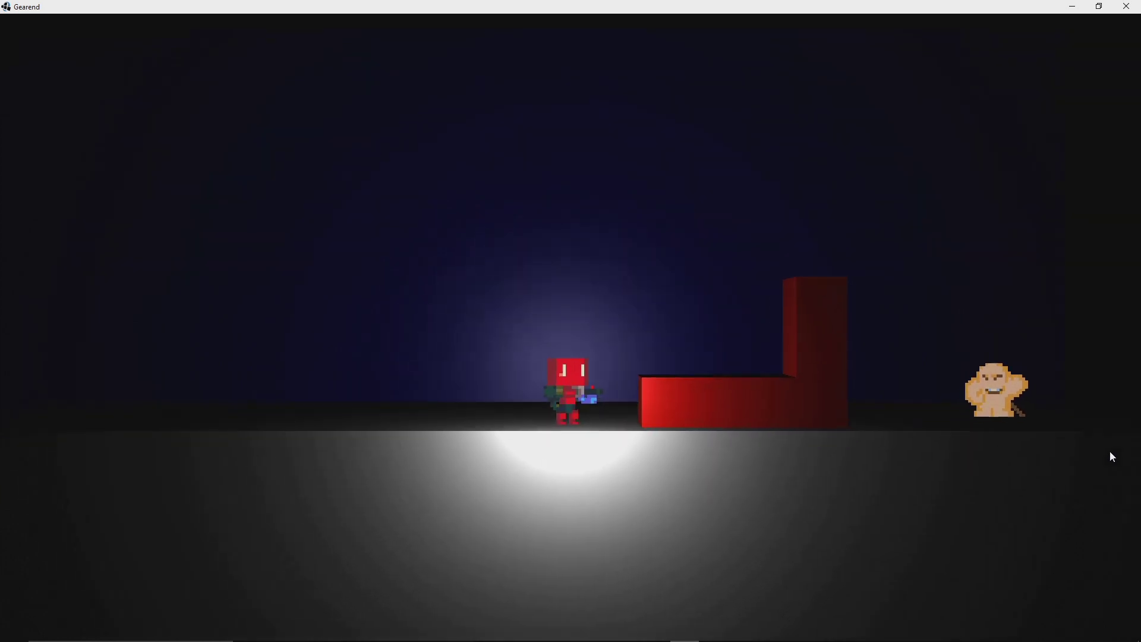
pyautogui.press('space')
pyautogui.press('space')
pyautogui.press('a')
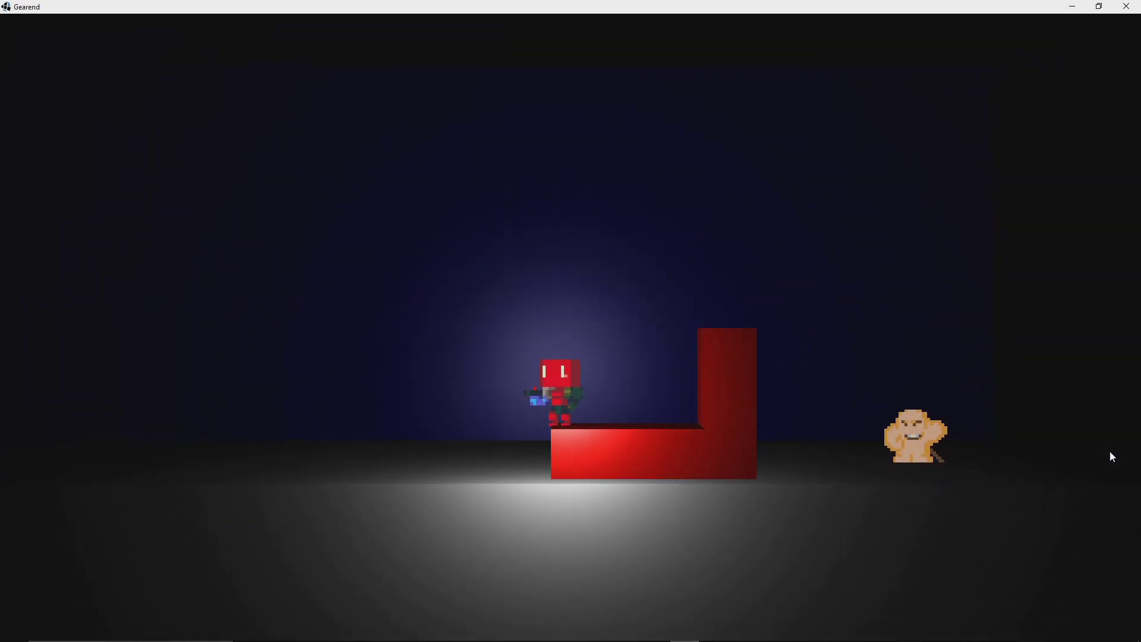
# Step: Test the ground detection by stepping the player back and forth at the near edge of the lower red row
pyautogui.press('d')
pyautogui.press('a')
pyautogui.press('space')
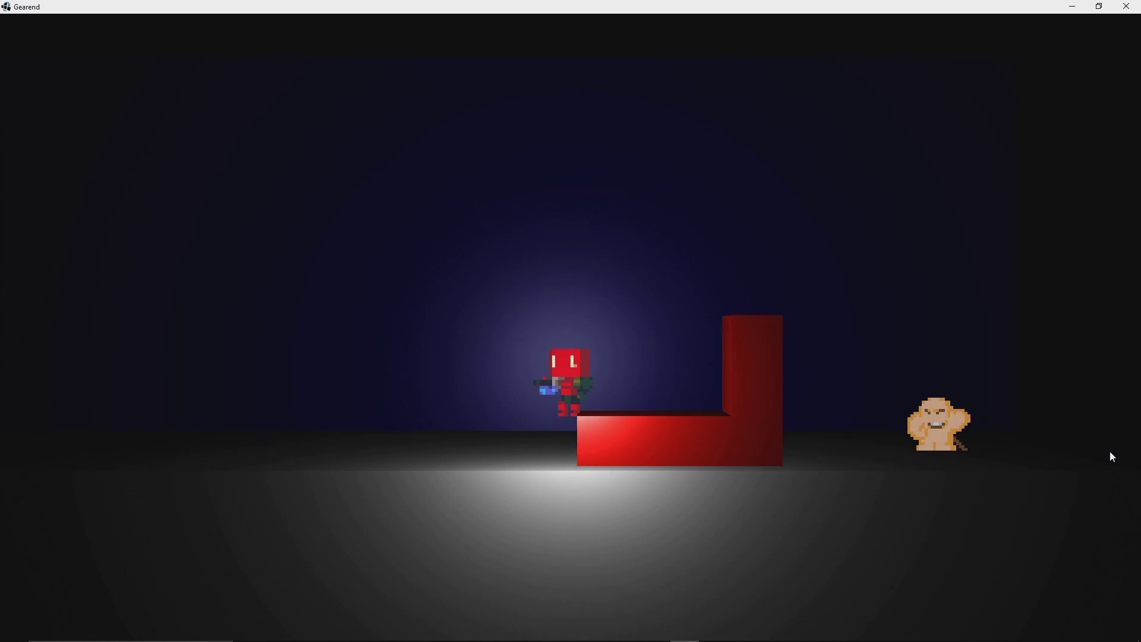
pyautogui.press('d')
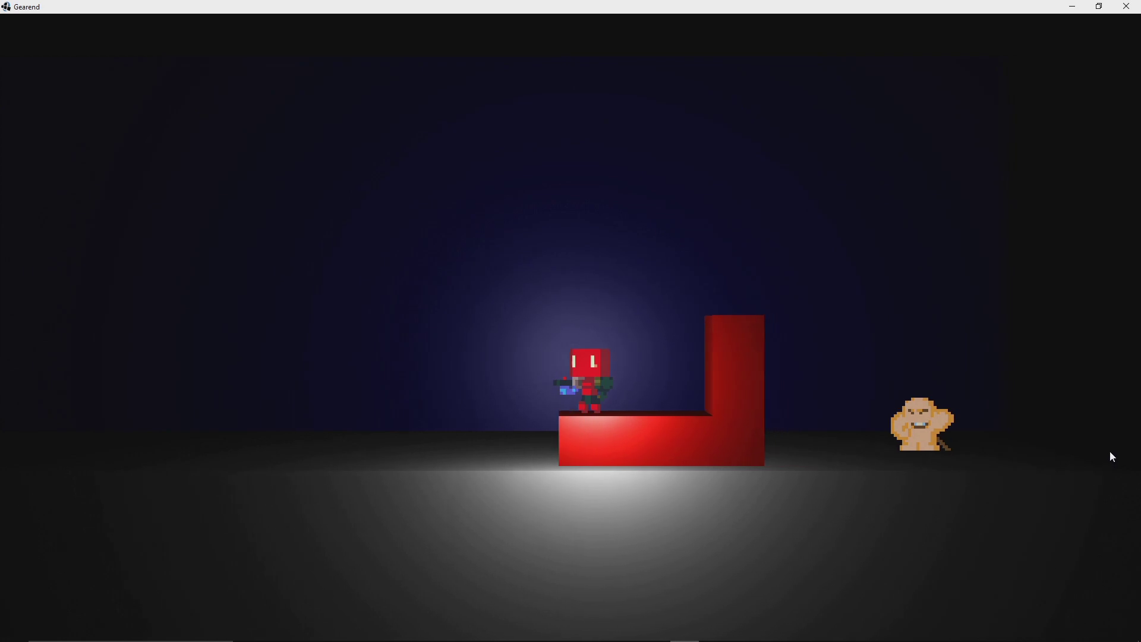
pyautogui.press('a')
pyautogui.press('d')
# Step: Jump the player from the lower red row up to the tall column and move past it
pyautogui.press('space')
pyautogui.press('d')
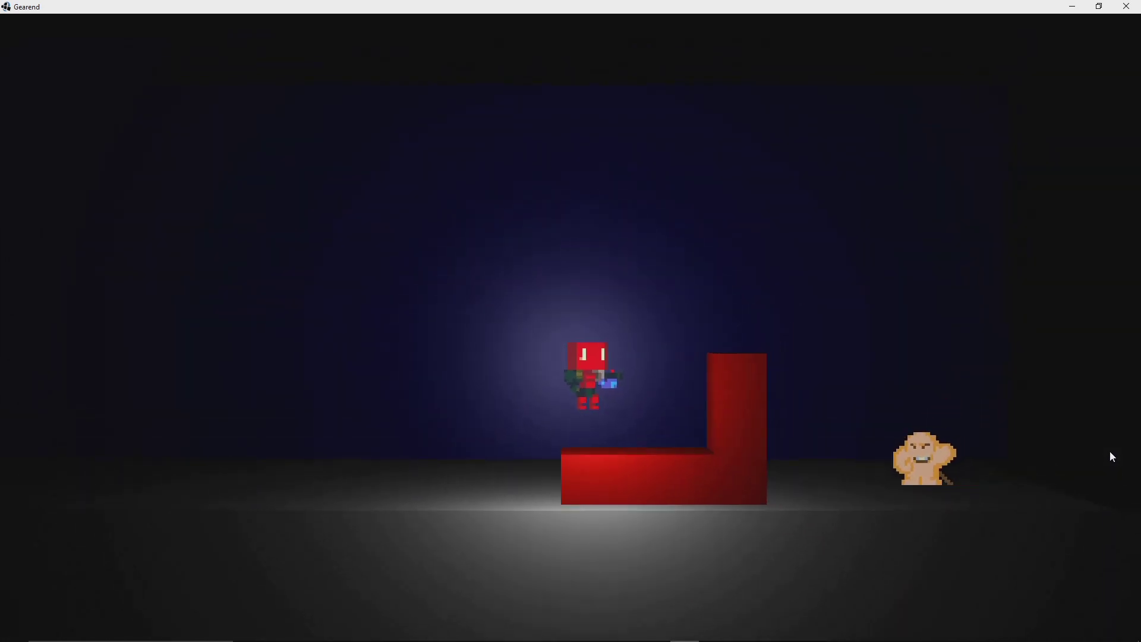
pyautogui.press('d')
pyautogui.press('space')
pyautogui.press('d')
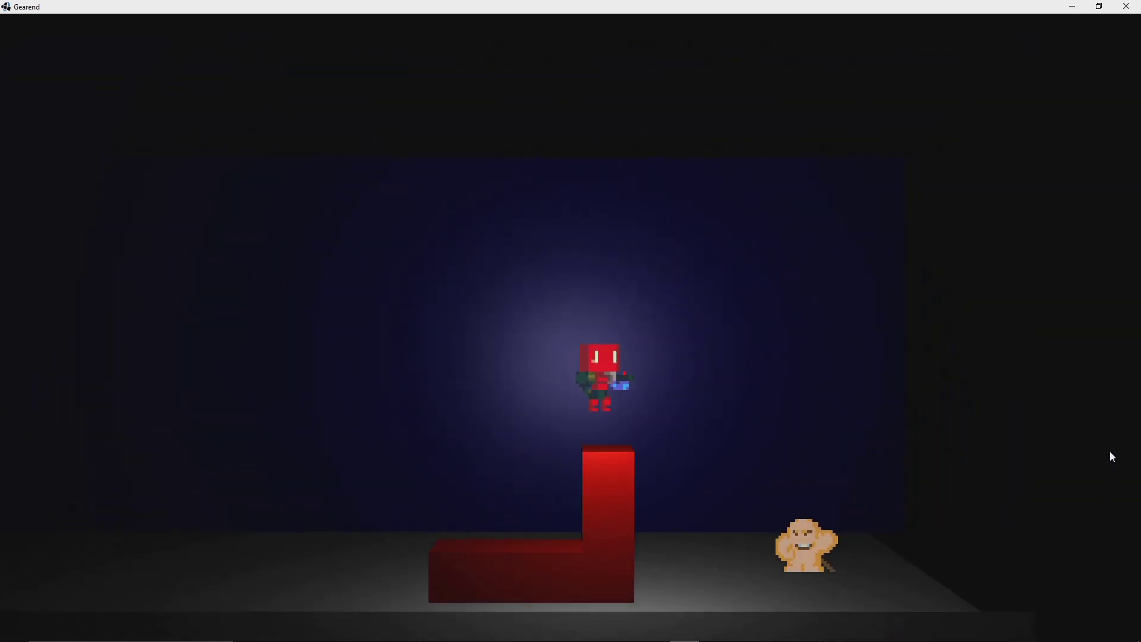
pyautogui.press('d')
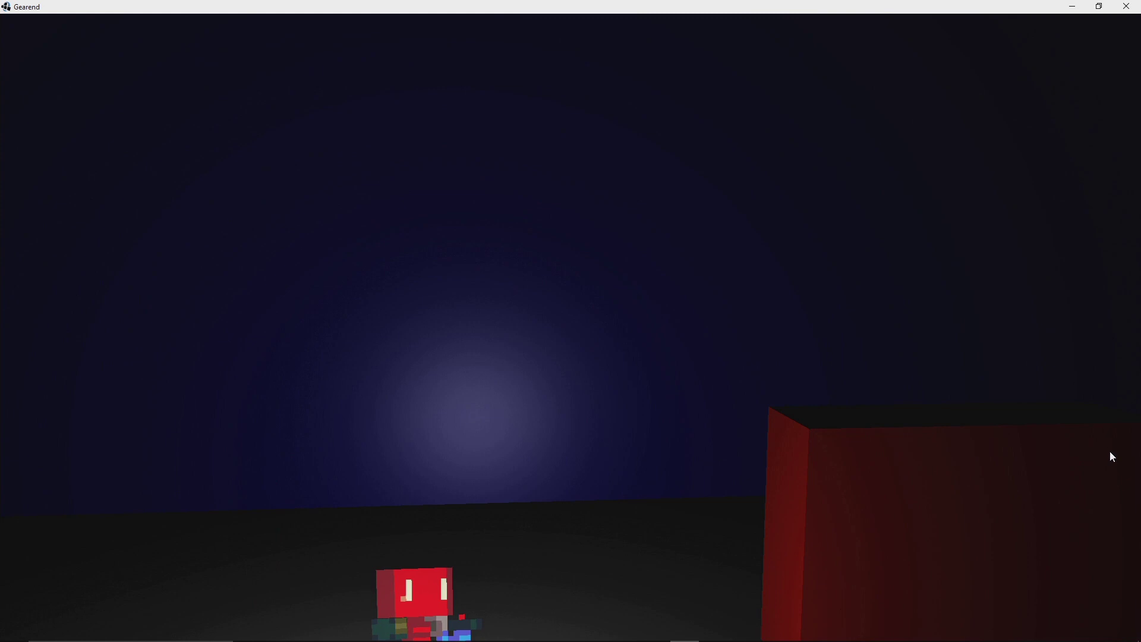
# Step: Test the edge of the intact red block by jumping the player from the floor onto its upper near corner
pyautogui.press('d')
pyautogui.press('space')
pyautogui.press('d')
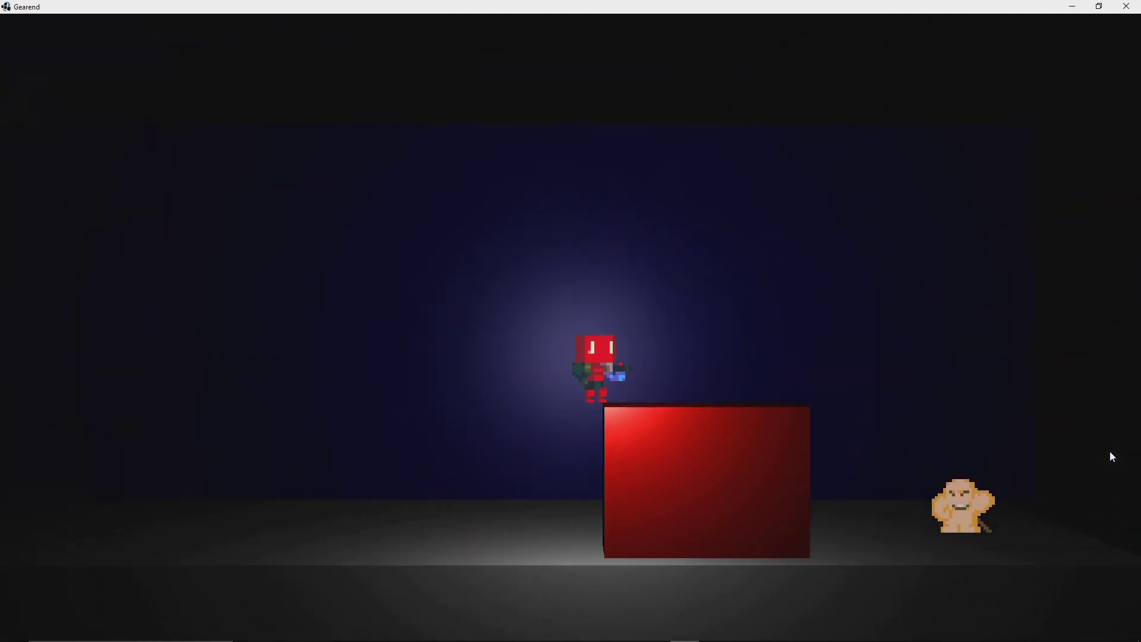
pyautogui.press('d')
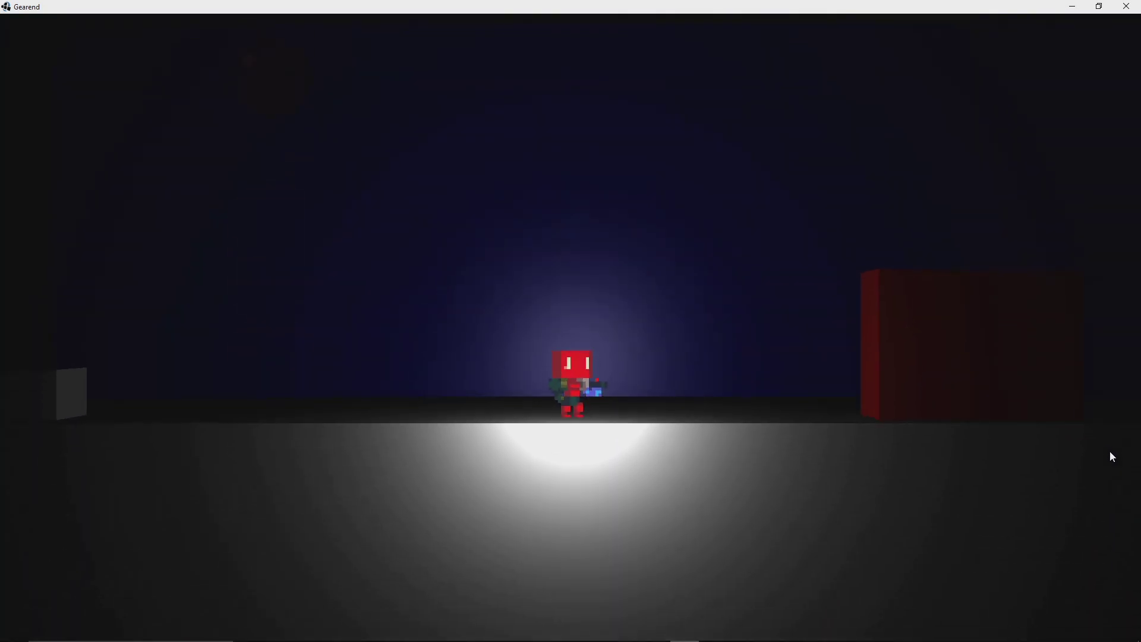
# Step: Break the red block into an L shape again and test jumping the player at its lower near edge
pyautogui.press('d')
pyautogui.press('space')
pyautogui.press('a')
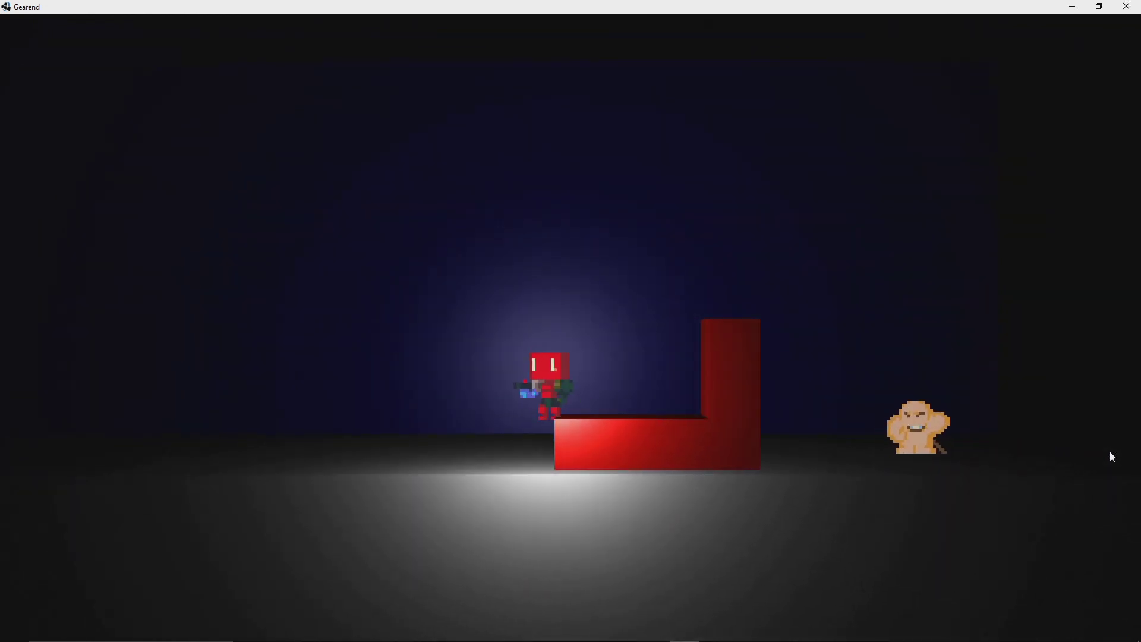
pyautogui.press('space')
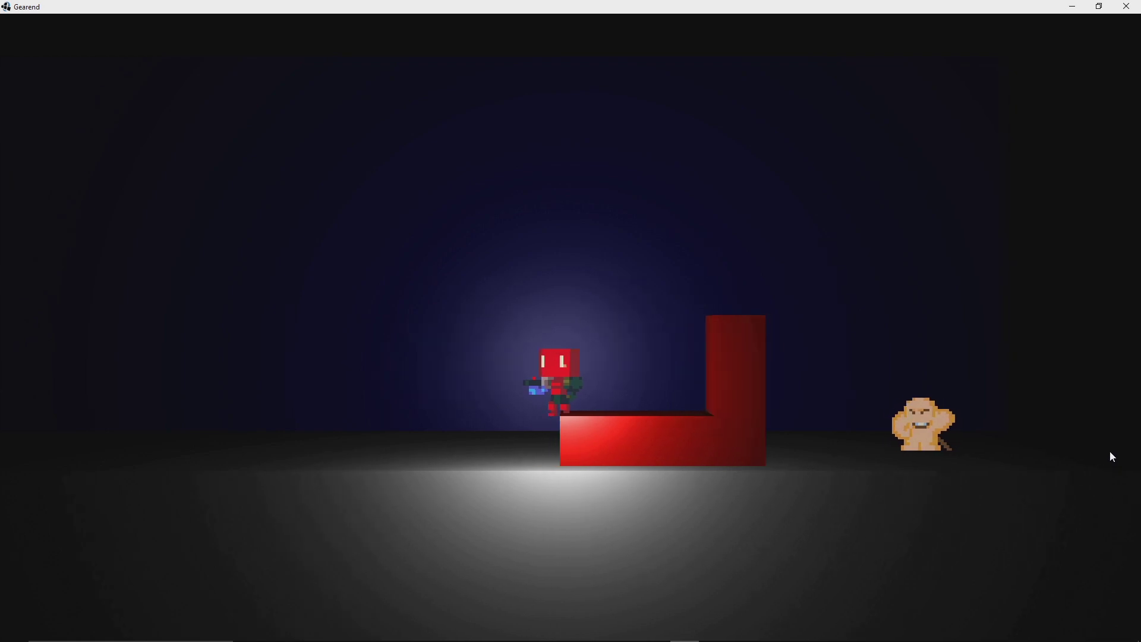
# Step: Clear the tall column from the red block and walk the player to the far end of the remaining row
pyautogui.press('d')
pyautogui.press('space')
pyautogui.press('space')
pyautogui.press('d')
pyautogui.press('d')
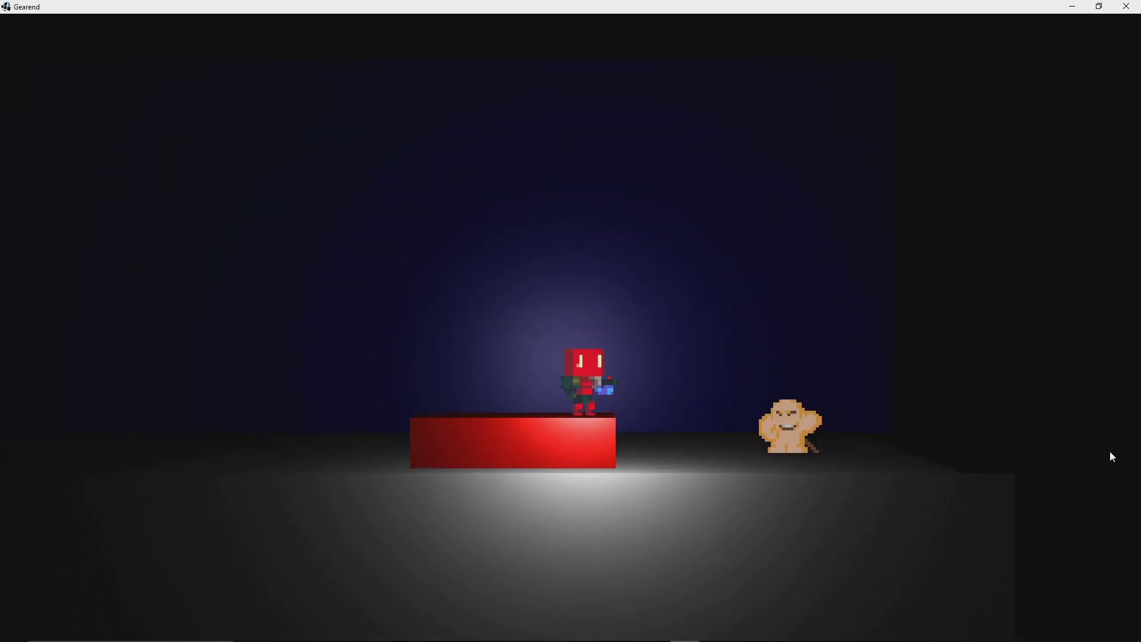
# Step: Jump the player at the far end of the low red row and walk back to its near edge
pyautogui.press('d')
pyautogui.press('space')
pyautogui.press('a')
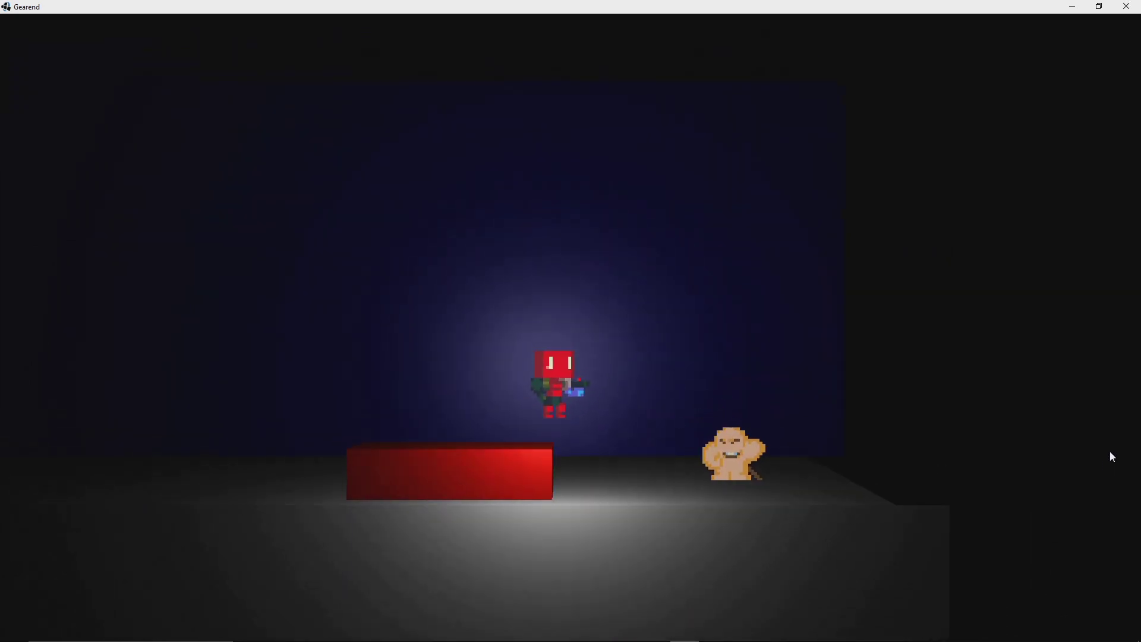
pyautogui.press('a')
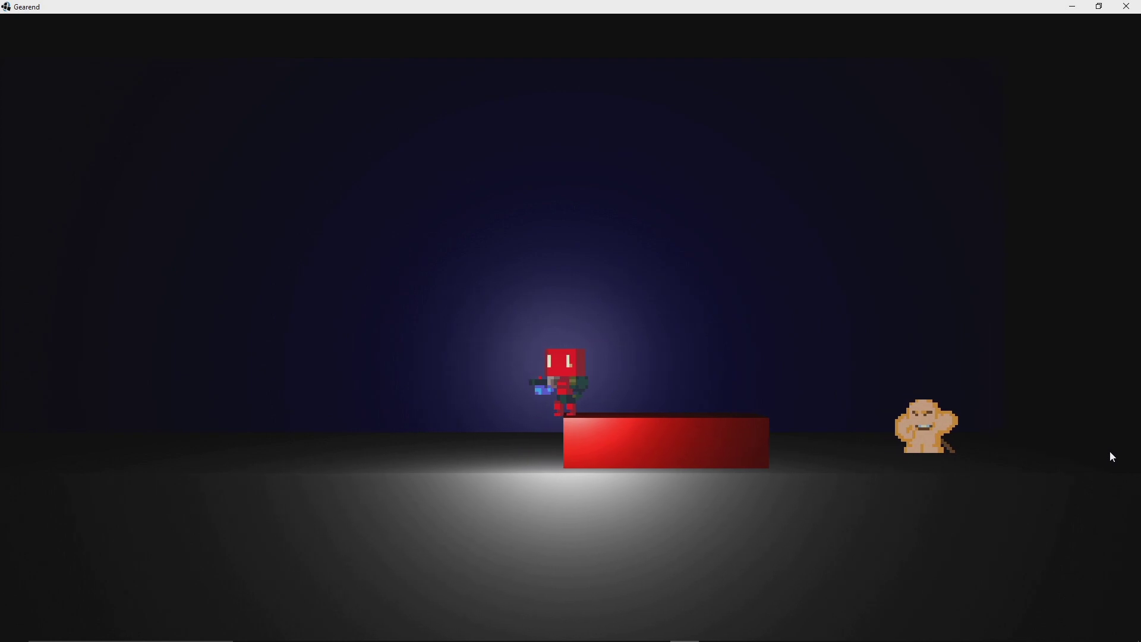
# Step: Walk and jump the player along the low red row once more, return to the floor and close the game
pyautogui.press('d')
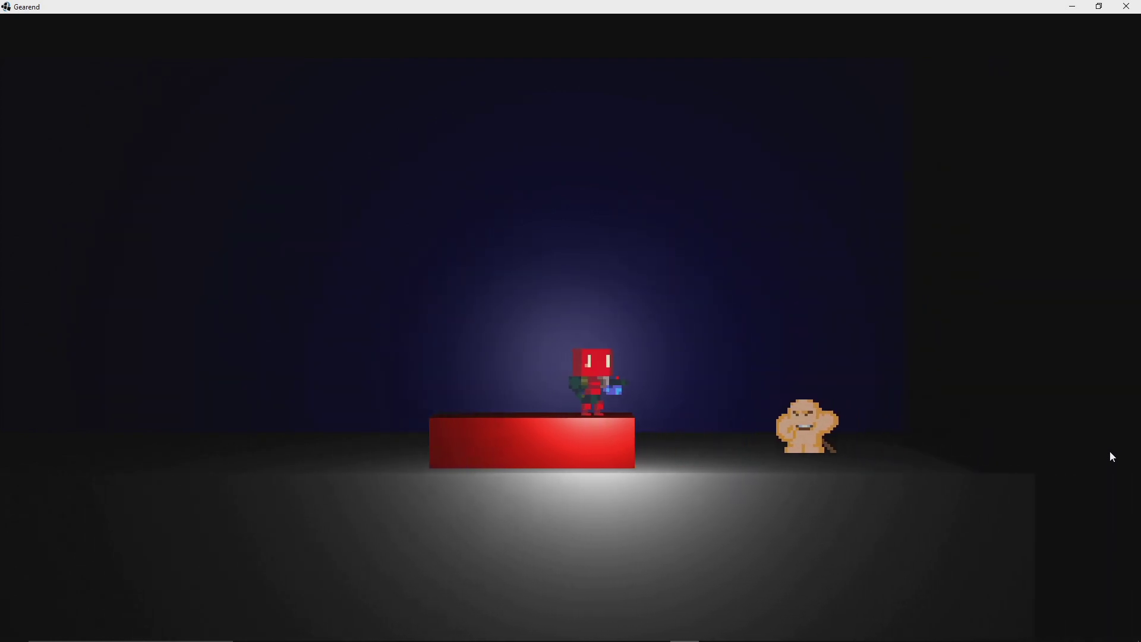
pyautogui.press('space')
pyautogui.press('a')
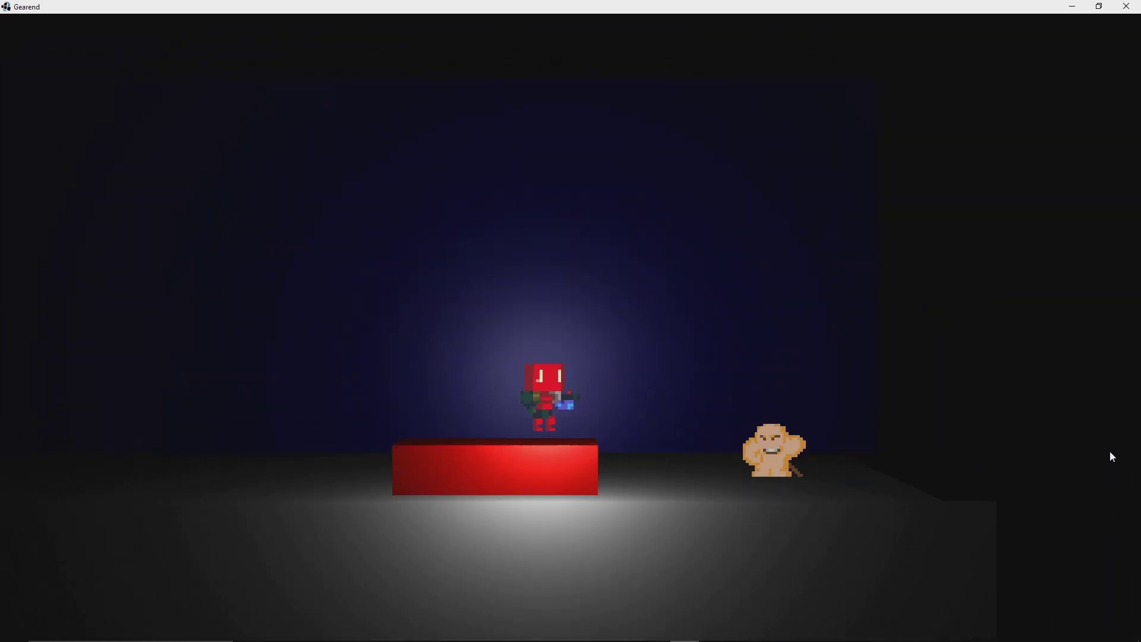
pyautogui.press('a')
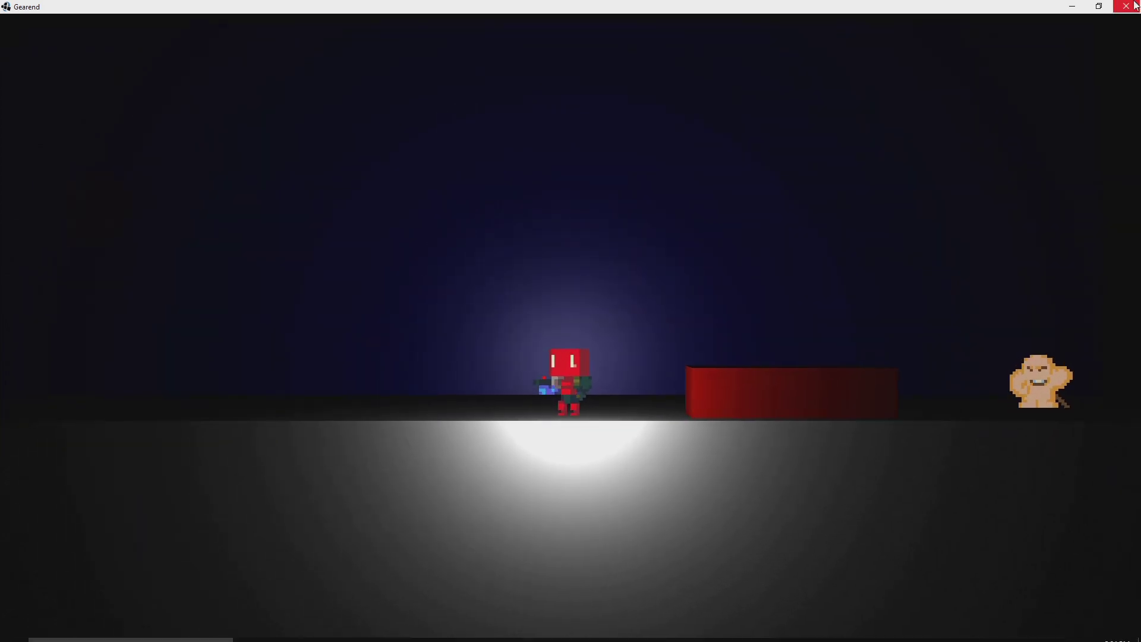
pyautogui.click(1127, 6)
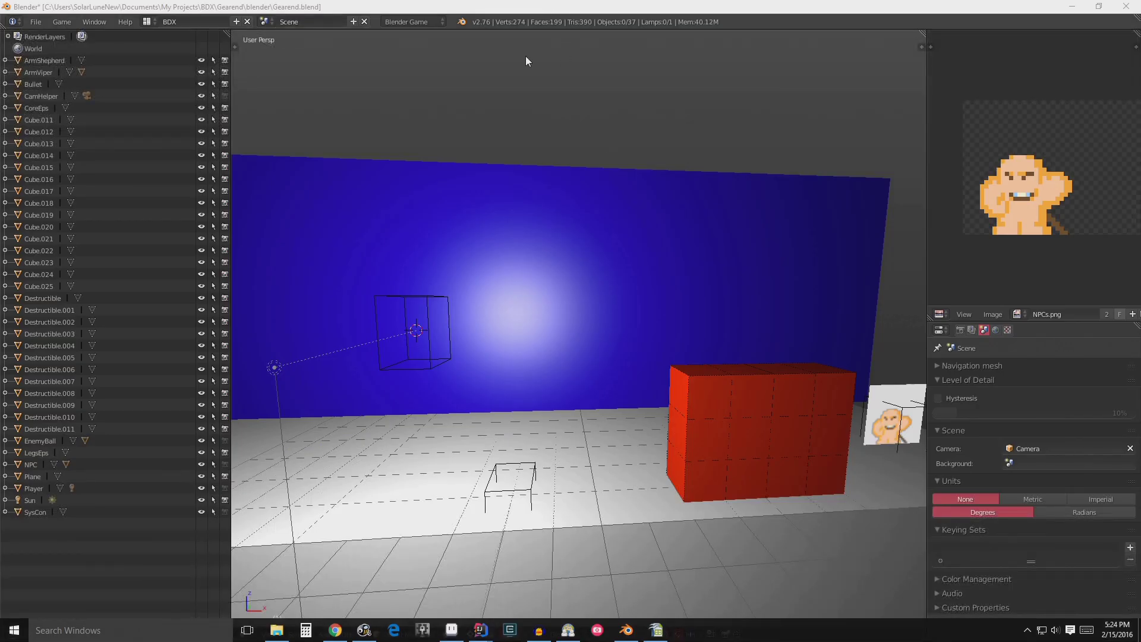
# Step: Examine the Player object's wireframe box and its position relative to the Plane floor and the red block
pyautogui.rightClick(433, 360)
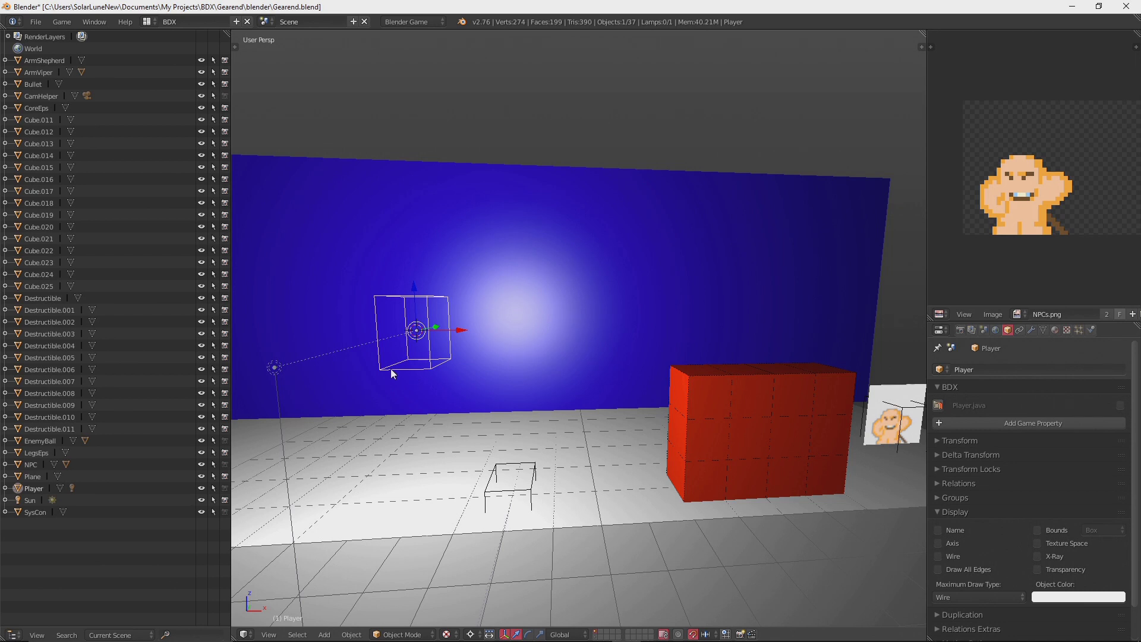
pyautogui.scroll(-1, 390, 380)
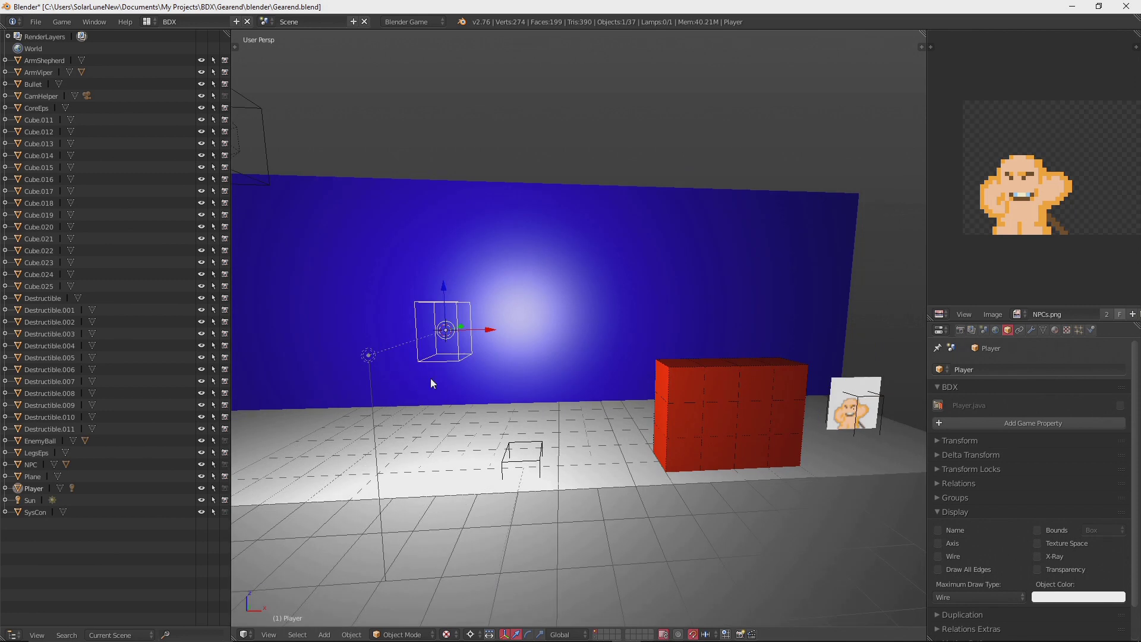
pyautogui.rightClick(414, 485)
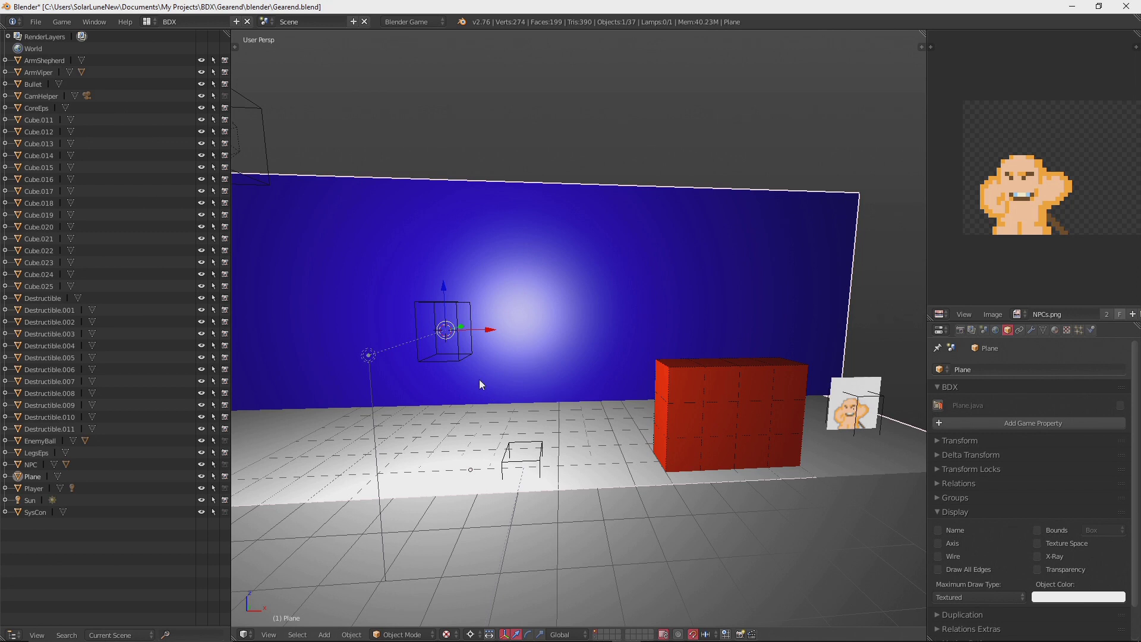
pyautogui.rightClick(452, 358)
pyautogui.moveTo(461, 349); pyautogui.dragTo(499, 316)
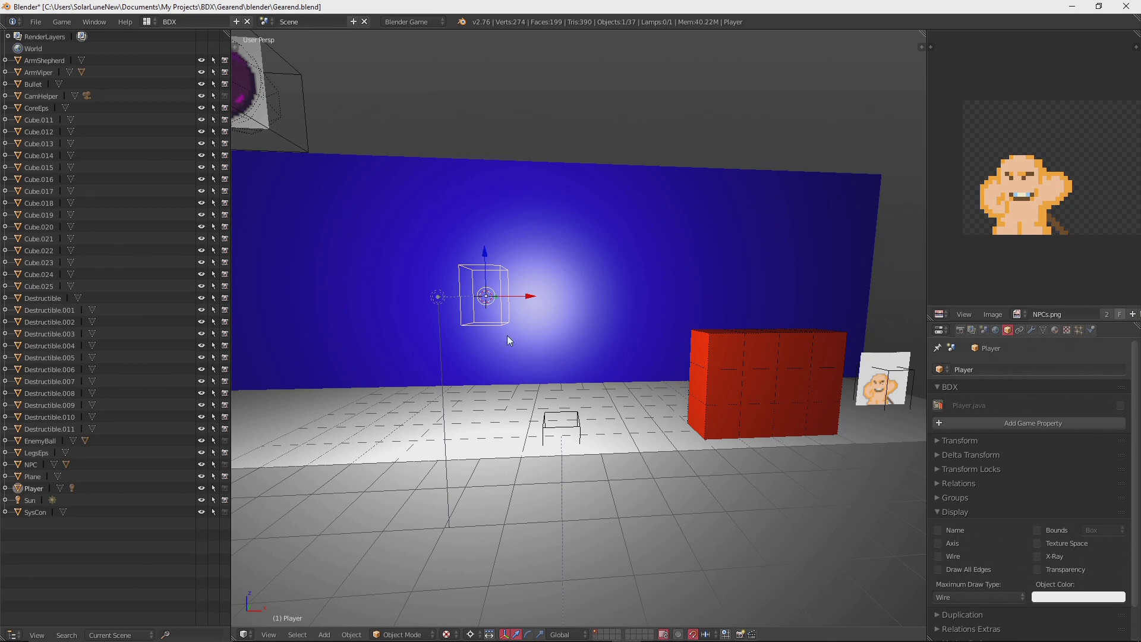
pyautogui.scroll(4, 510, 330)
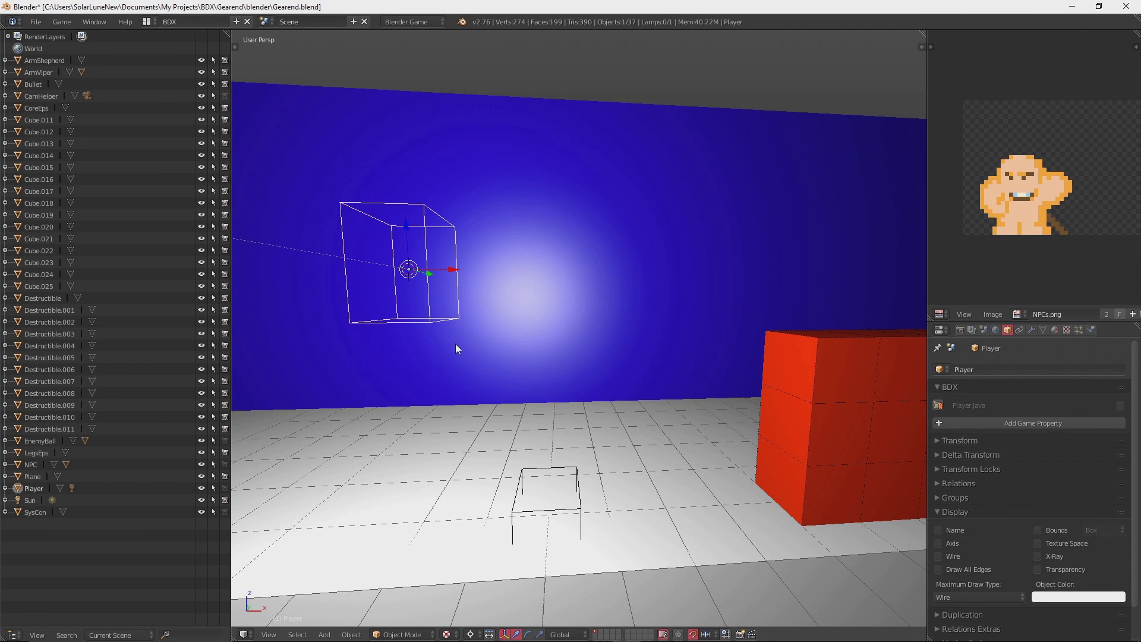
pyautogui.scroll(-3, 445, 332)
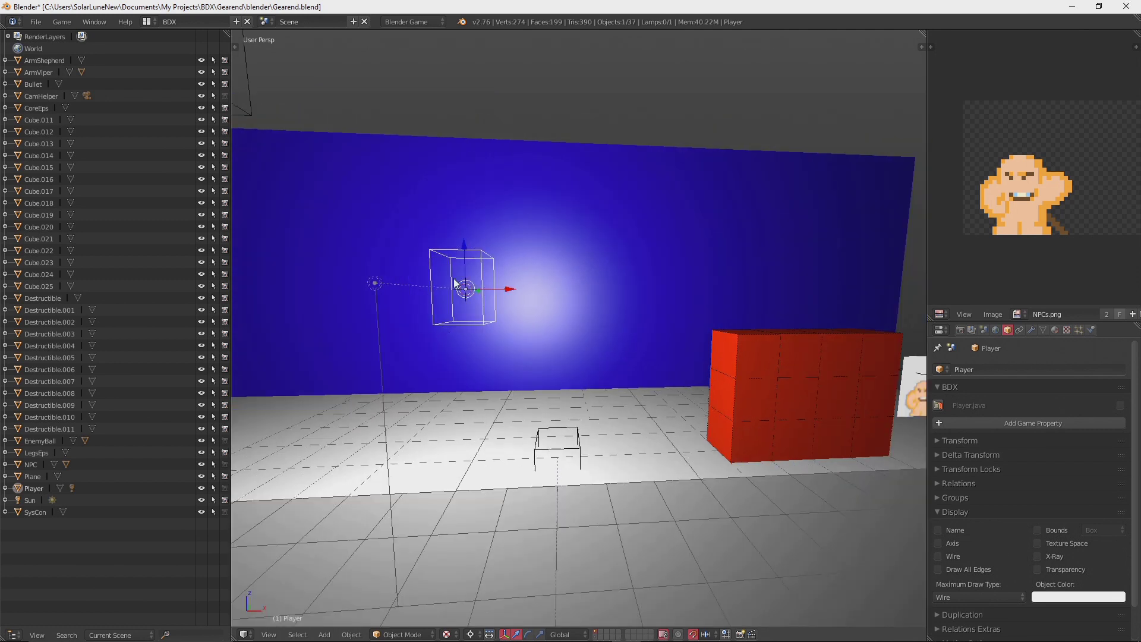
pyautogui.scroll(-1, 468, 321)
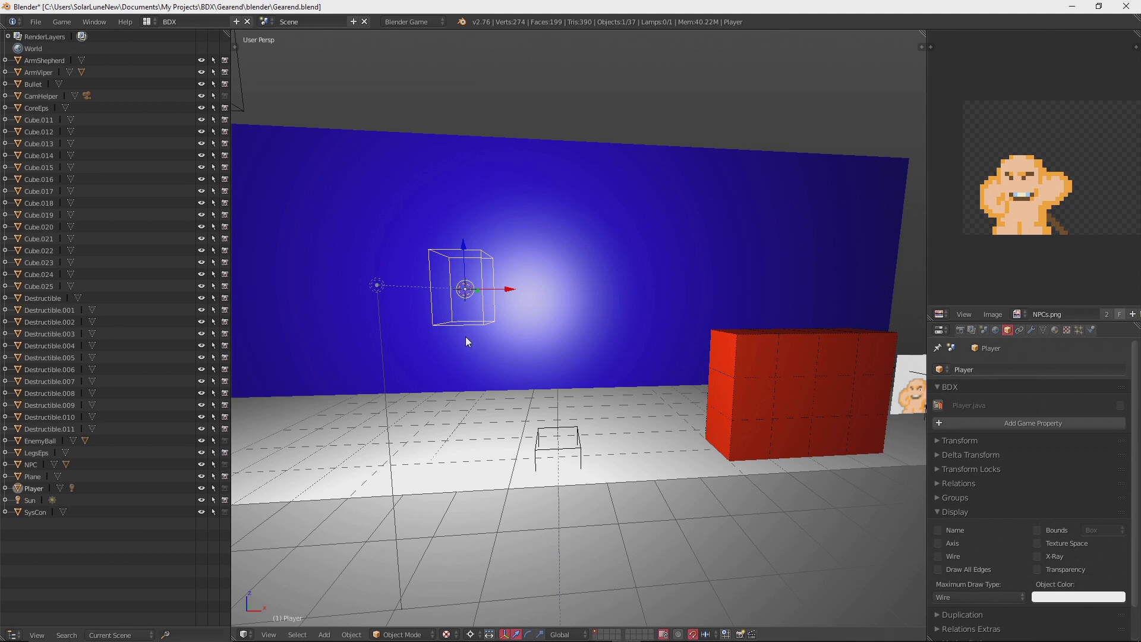
pyautogui.scroll(-2, 464, 334)
pyautogui.moveTo(497, 325); pyautogui.dragTo(486, 346)
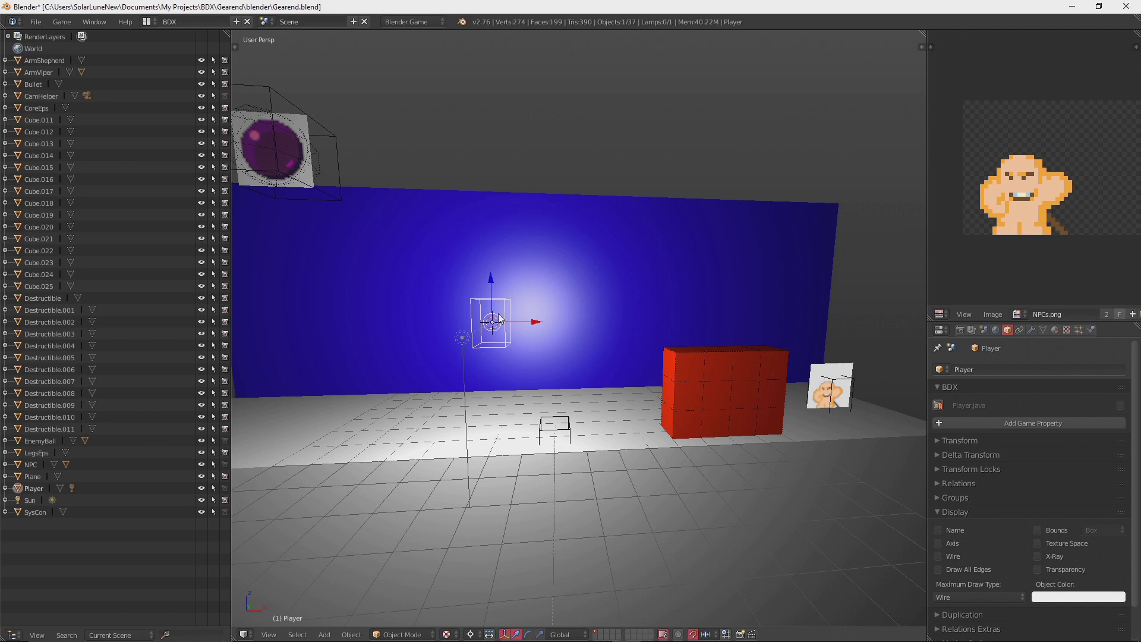
pyautogui.rightClick(495, 441)
pyautogui.press('g')
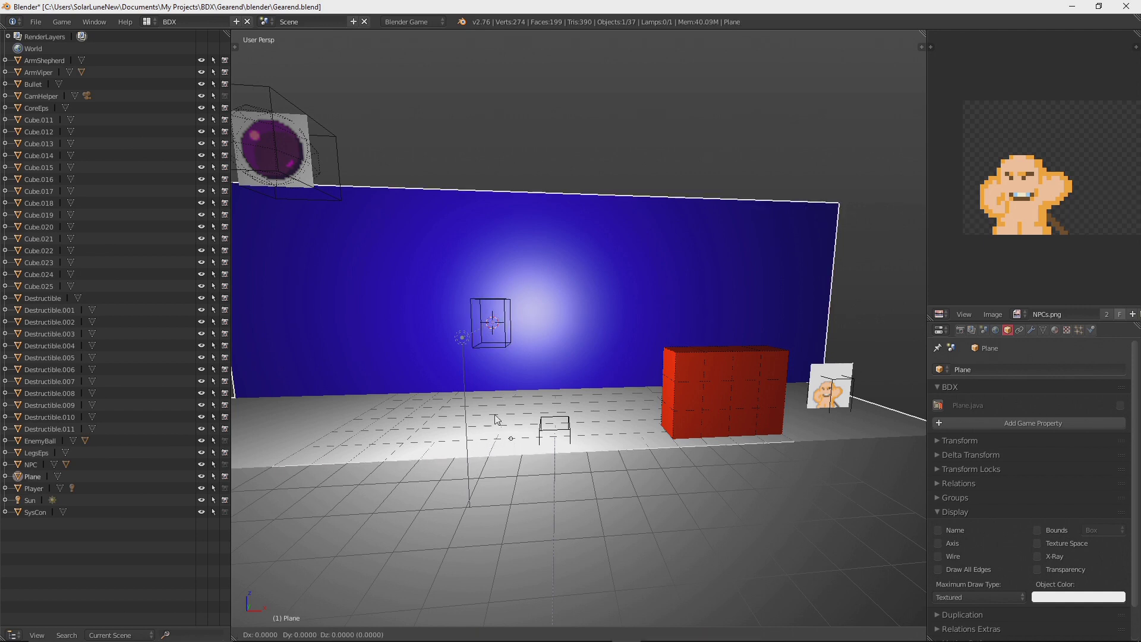
pyautogui.rightClick(498, 416)
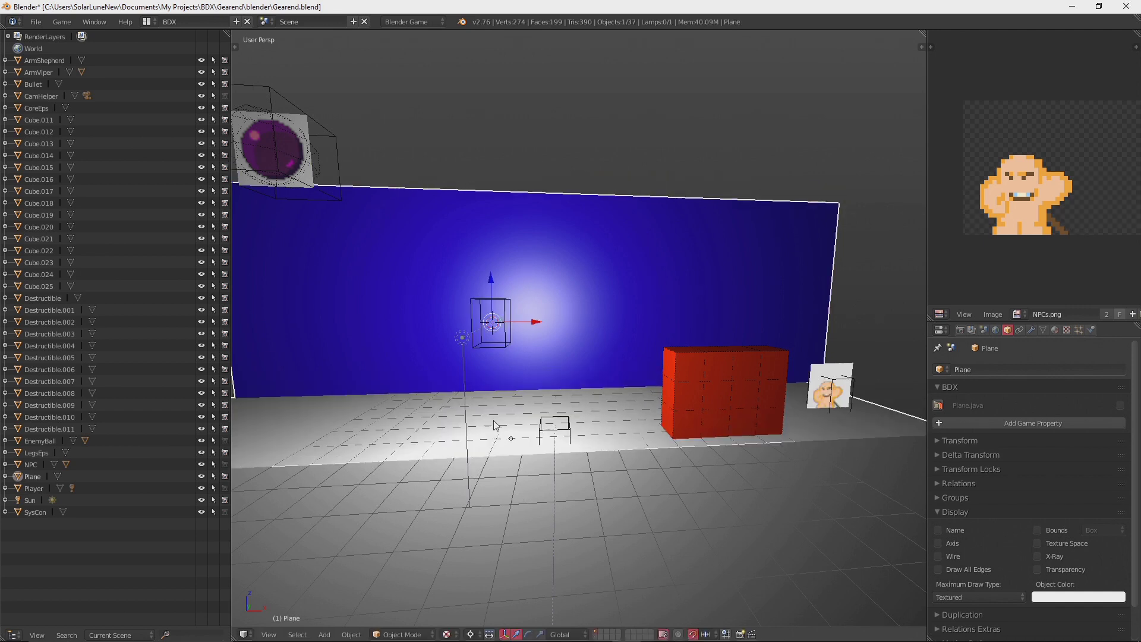
pyautogui.rightClick(500, 354)
pyautogui.press('g')
pyautogui.press('z')
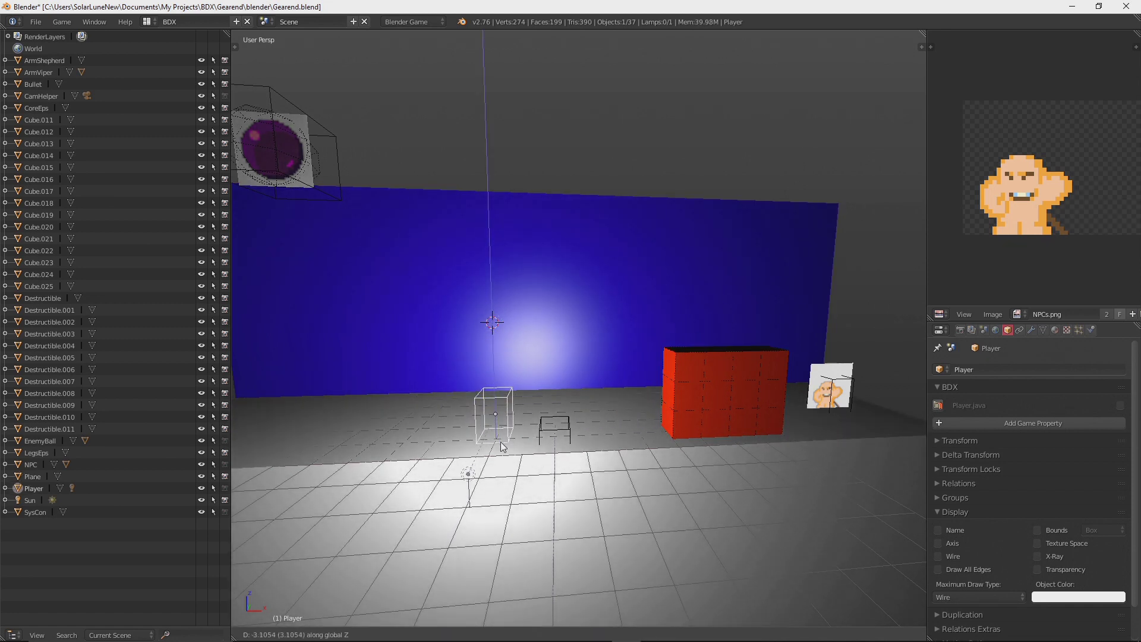
pyautogui.rightClick(514, 431)
# Step: Glance at GroundRay.java in IntelliJ IDEA, return to Blender, show the layer with the player's part planes and inspect LegsEps
pyautogui.hotkey('alt', 'Tab')
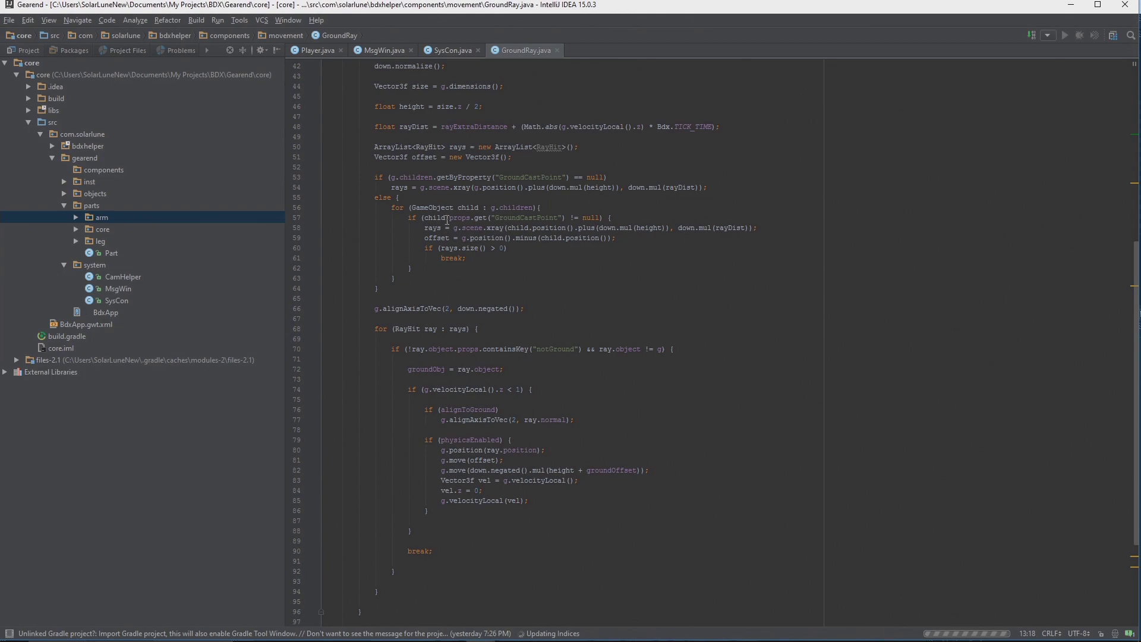
pyautogui.hotkey('alt', 'Tab')
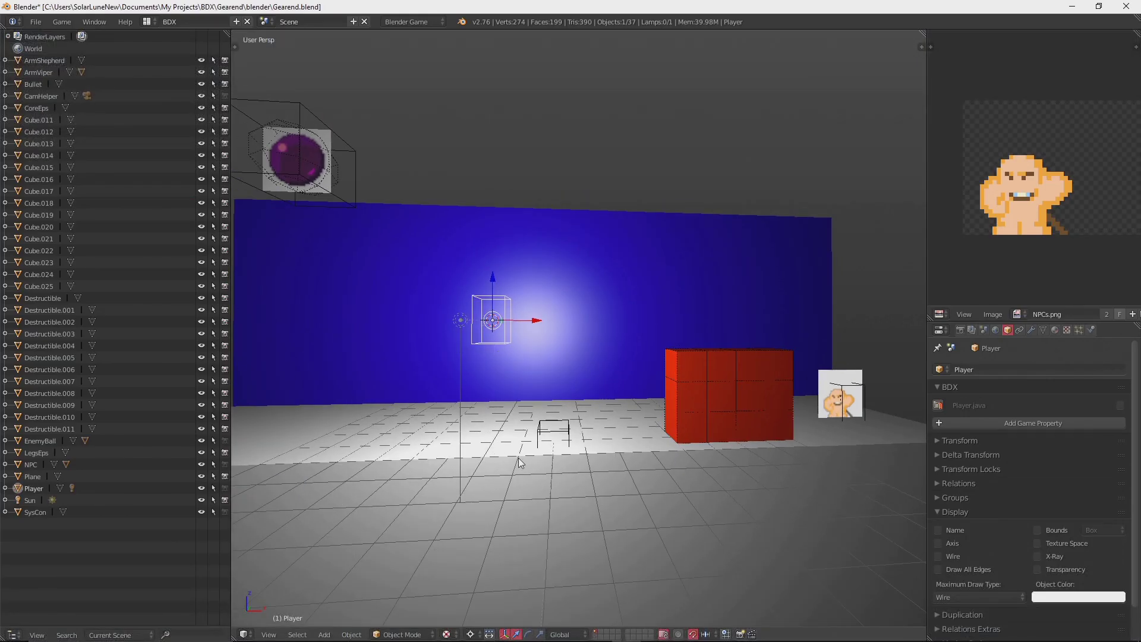
pyautogui.click(596, 636)
pyautogui.rightClick(715, 435)
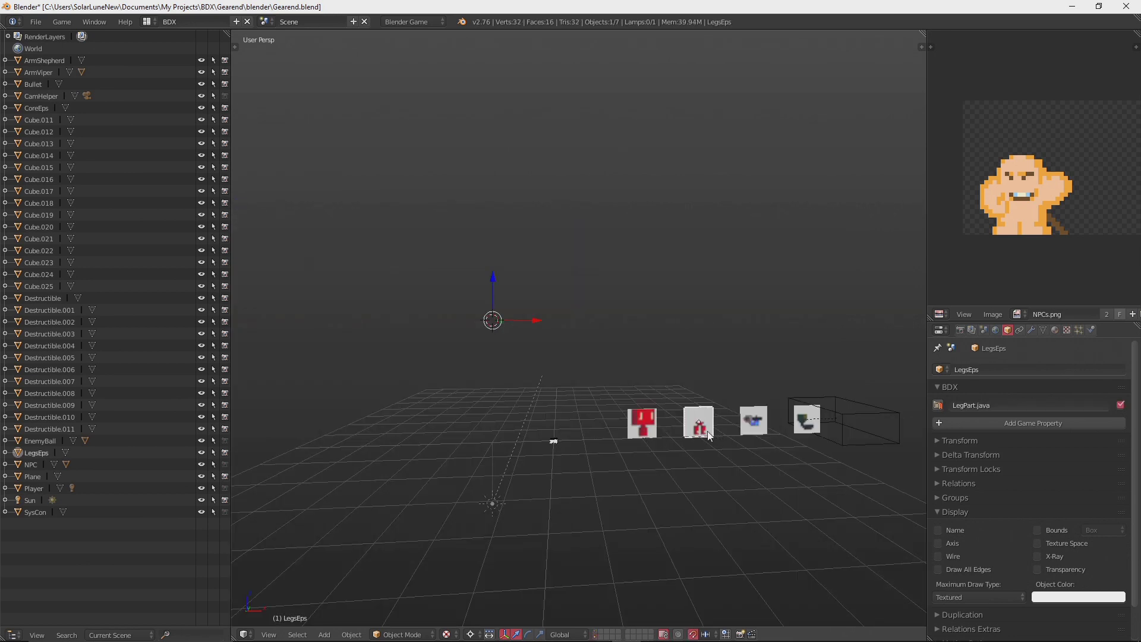
pyautogui.moveTo(715, 418); pyautogui.dragTo(526, 387)
pyautogui.scroll(4, 528, 389)
pyautogui.rightClick(556, 456)
pyautogui.moveTo(556, 456); pyautogui.dragTo(571, 392)
pyautogui.rightClick(412, 374)
pyautogui.scroll(-3, 413, 373)
# Step: Examine the core, legs and two arm part objects by selecting each in turn and checking its attached BDX class
pyautogui.rightClick(544, 353)
pyautogui.rightClick(610, 350)
pyautogui.rightClick(672, 349)
pyautogui.rightClick(680, 376)
pyautogui.rightClick(675, 356)
pyautogui.rightClick(610, 349)
pyautogui.rightClick(545, 353)
pyautogui.rightClick(469, 353)
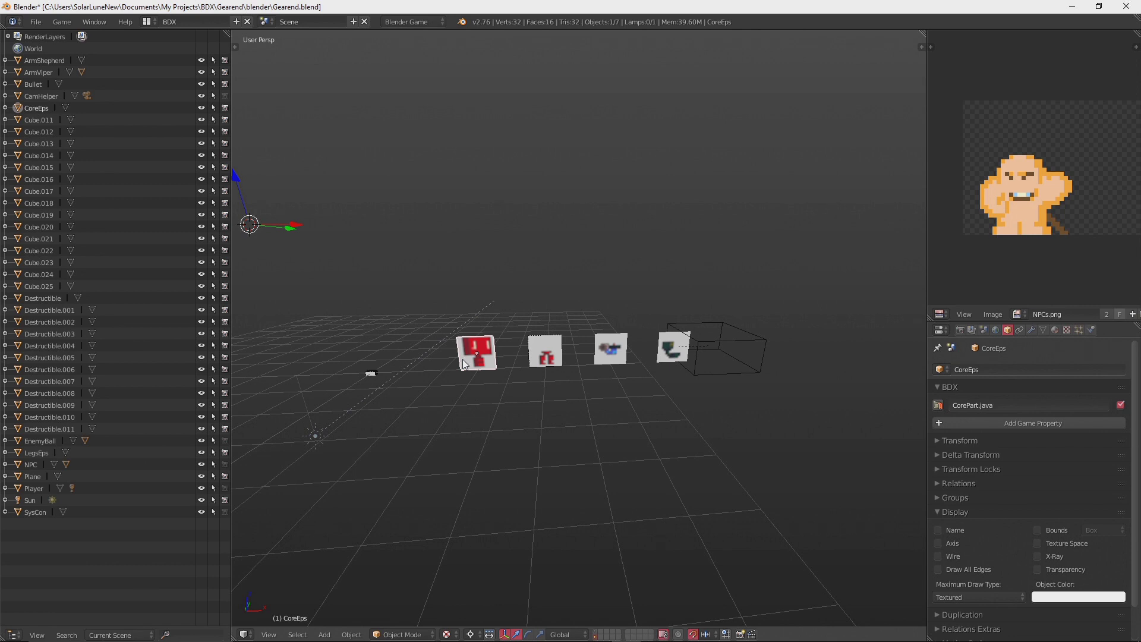
pyautogui.rightClick(545, 356)
pyautogui.rightClick(612, 357)
pyautogui.rightClick(655, 350)
pyautogui.rightClick(613, 351)
pyautogui.rightClick(673, 355)
pyautogui.rightClick(615, 352)
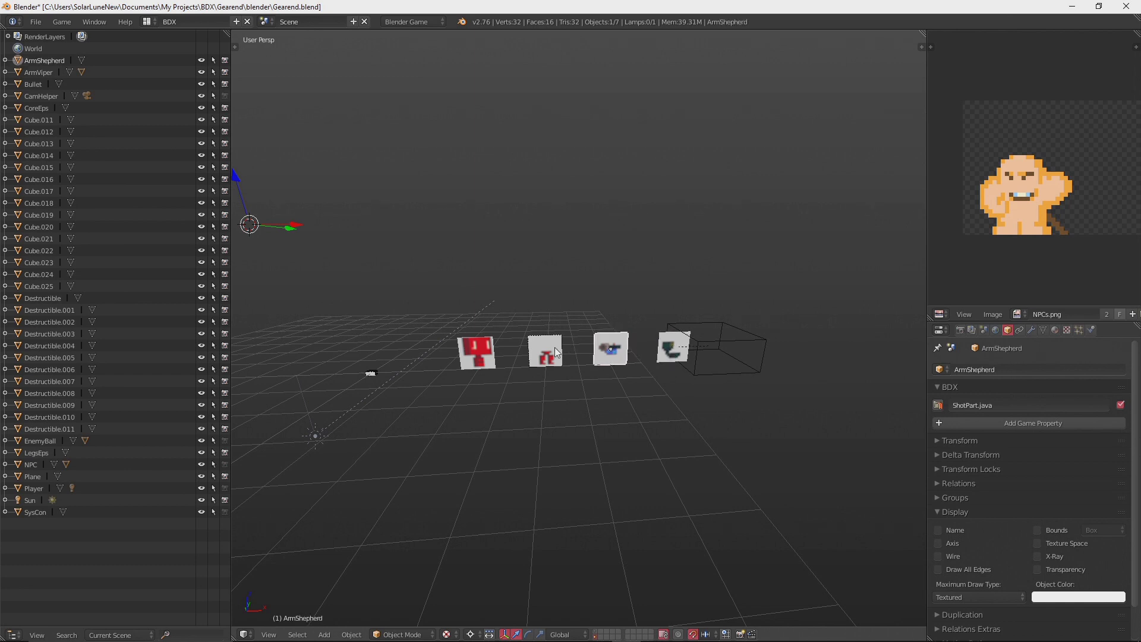
# Step: Inspect the MeleeHitbox wireframe box and the ArmViper part it belongs to, checking each object's BDX class
pyautogui.moveTo(672, 351); pyautogui.dragTo(607, 361)
pyautogui.rightClick(670, 355)
pyautogui.rightClick(612, 365)
pyautogui.rightClick(647, 355)
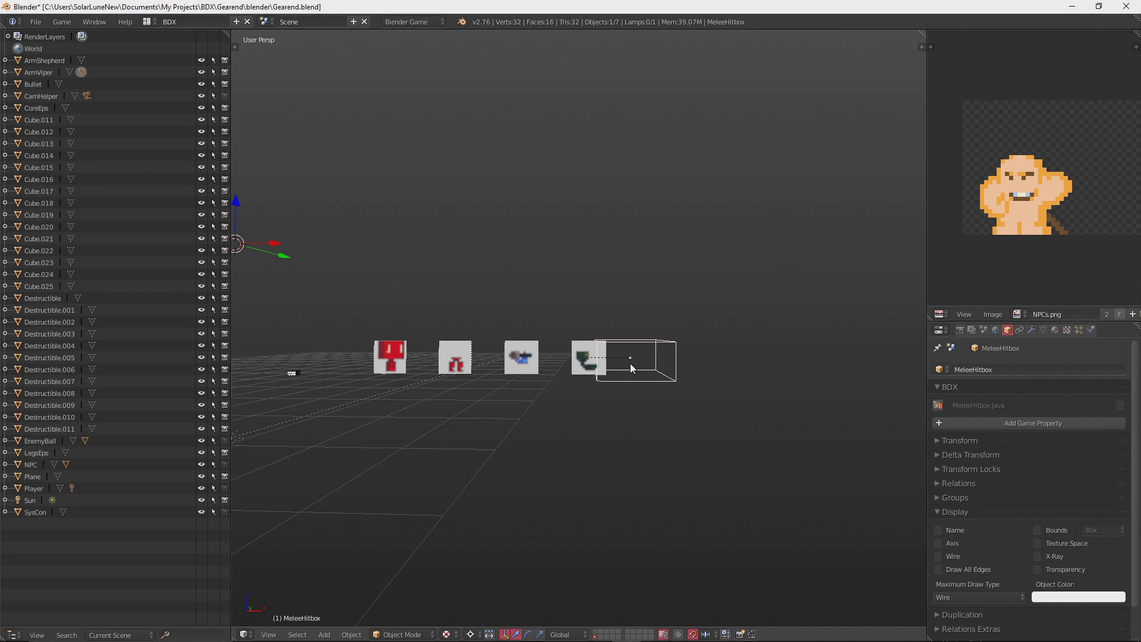
pyautogui.rightClick(589, 369)
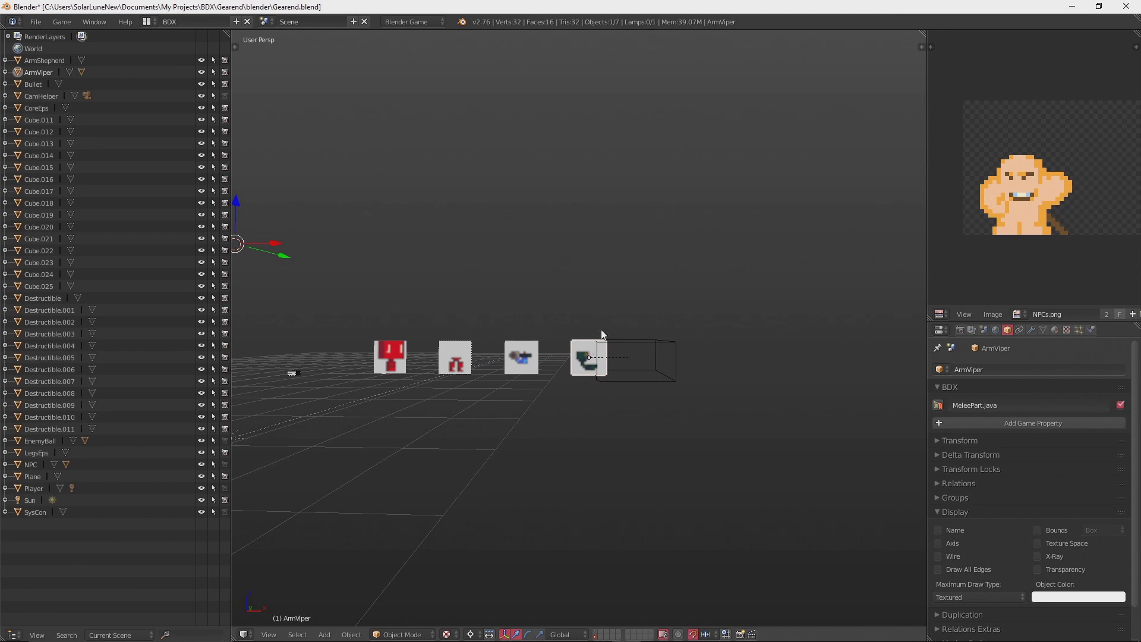
# Step: Select the ArmShepherd part and examine its gun-arm sprite plane up close alongside the neighbouring parts
pyautogui.rightClick(519, 358)
pyautogui.scroll(4, 547, 386)
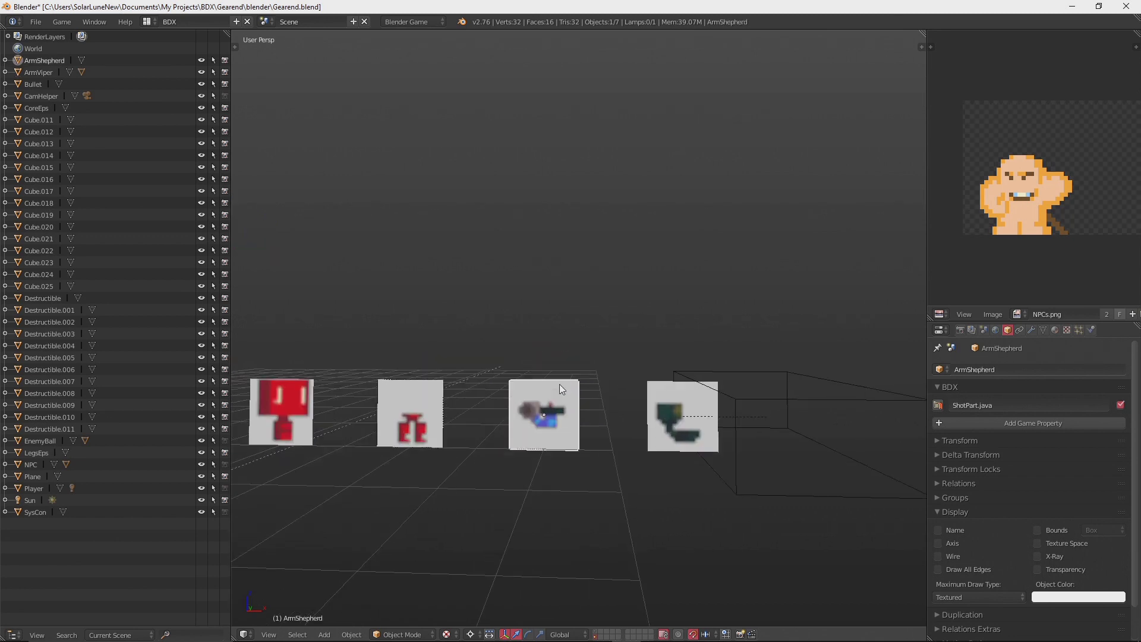
pyautogui.scroll(4, 560, 390)
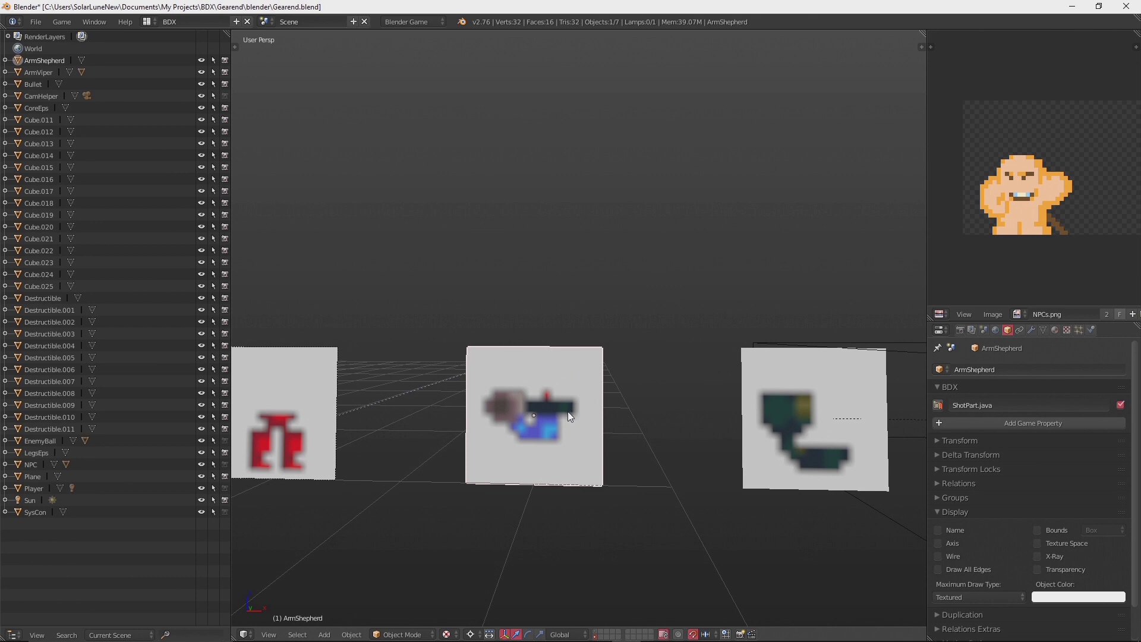
pyautogui.scroll(-3, 571, 402)
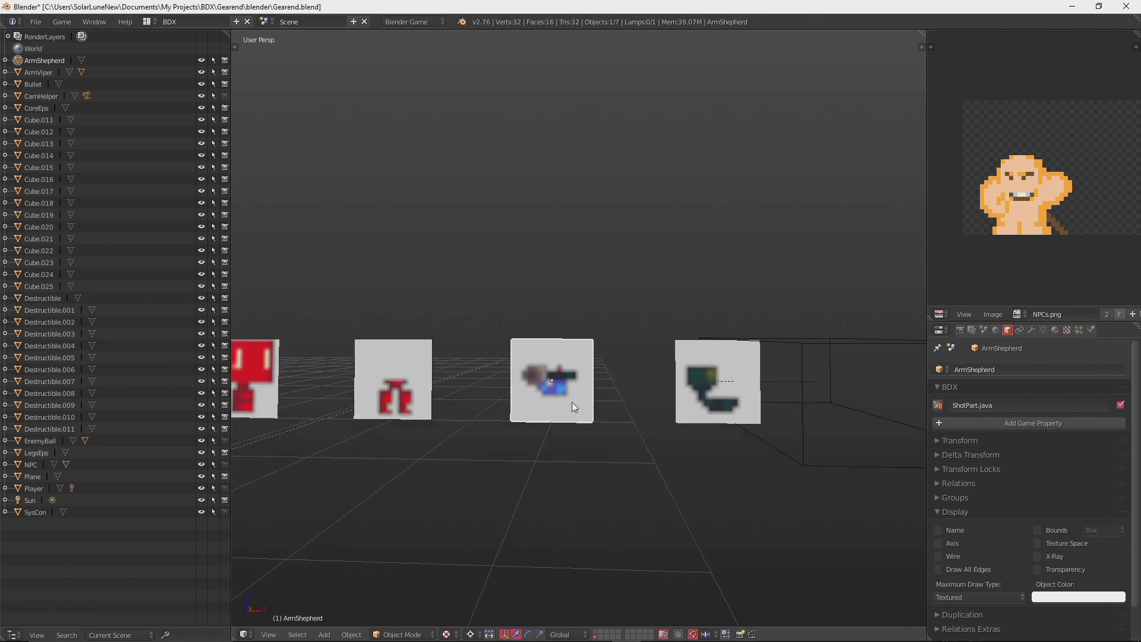
pyautogui.scroll(-2, 568, 382)
pyautogui.scroll(4, 569, 365)
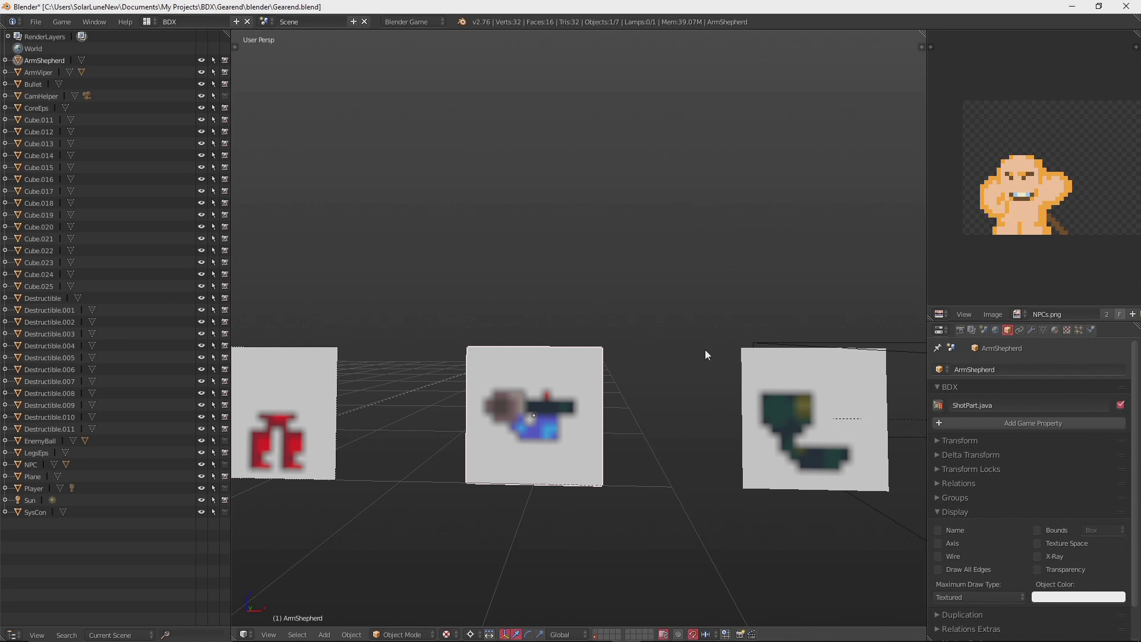
pyautogui.scroll(-6, 704, 354)
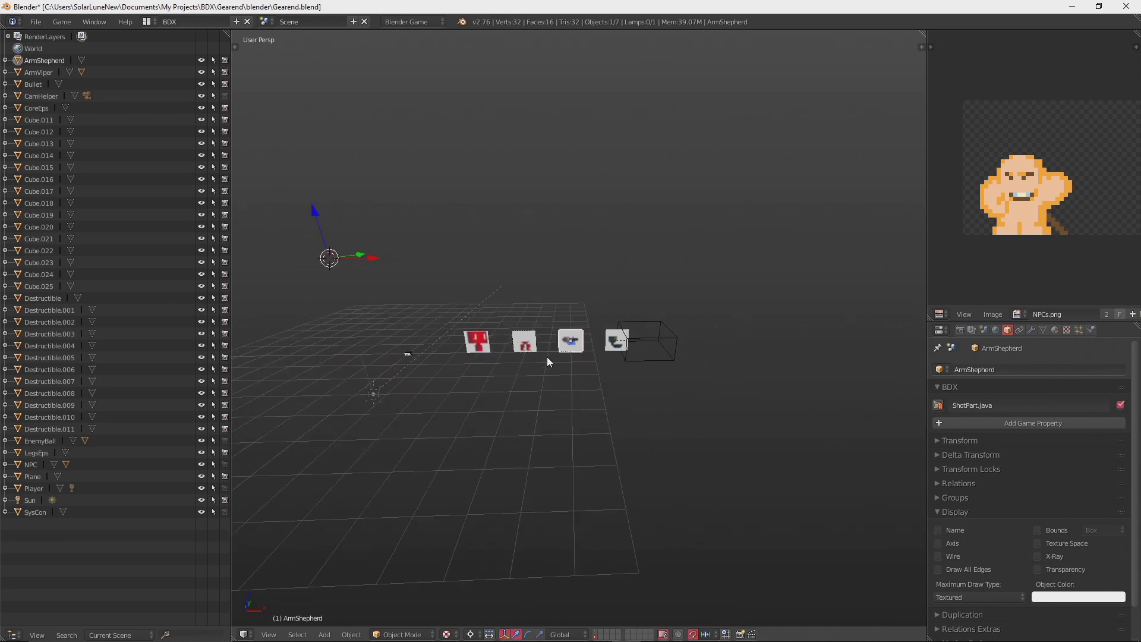
# Step: Select the small Bullet object beside the part planes to check its BDX class
pyautogui.moveTo(546, 362); pyautogui.dragTo(568, 356)
pyautogui.scroll(1, 545, 356)
pyautogui.rightClick(396, 360)
# Step: Show the layer with the main level again and select the NPC object beside the red blocks
pyautogui.click(595, 632)
pyautogui.moveTo(560, 346)
pyautogui.mouseDown()
pyautogui.moveTo(585, 349)
pyautogui.moveTo(578, 335)
pyautogui.mouseUp()
pyautogui.scroll(-5, 578, 334)
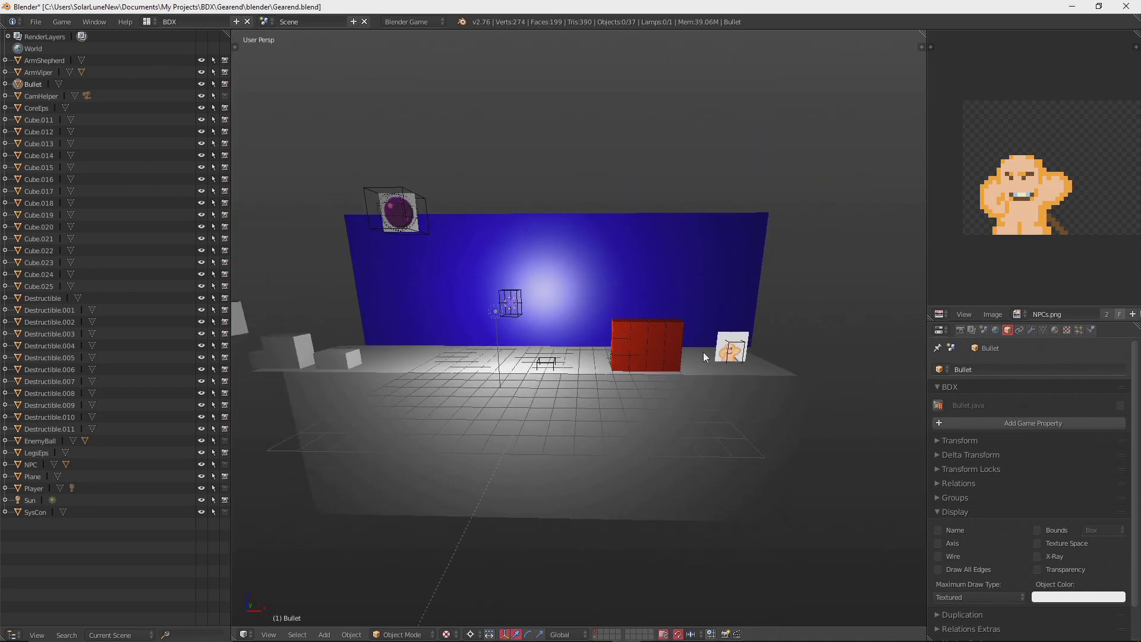
pyautogui.rightClick(738, 350)
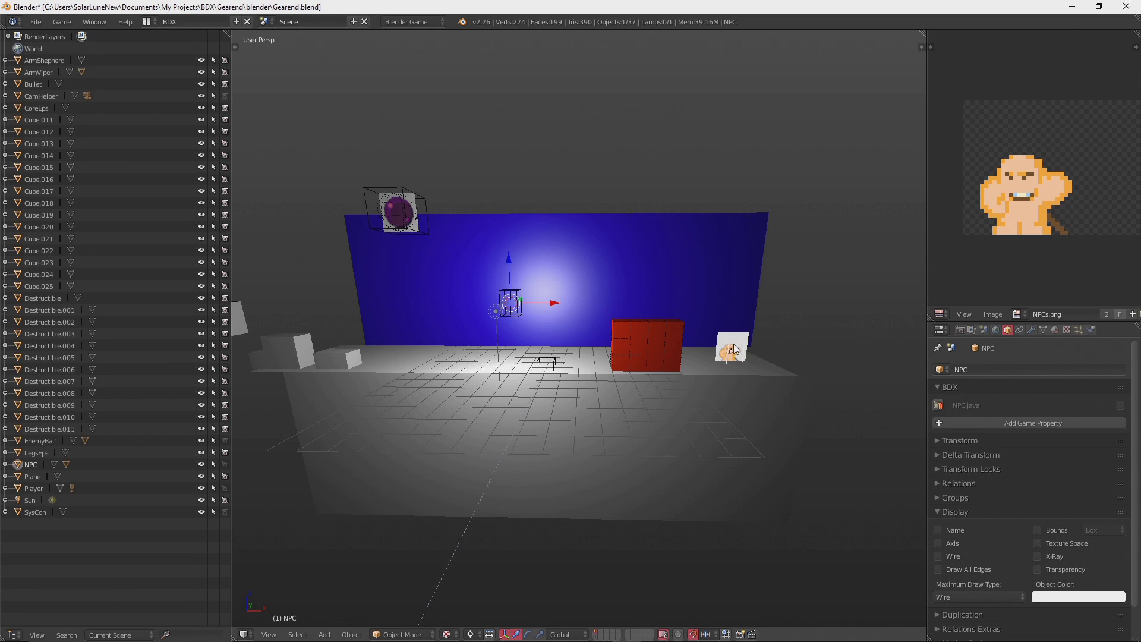